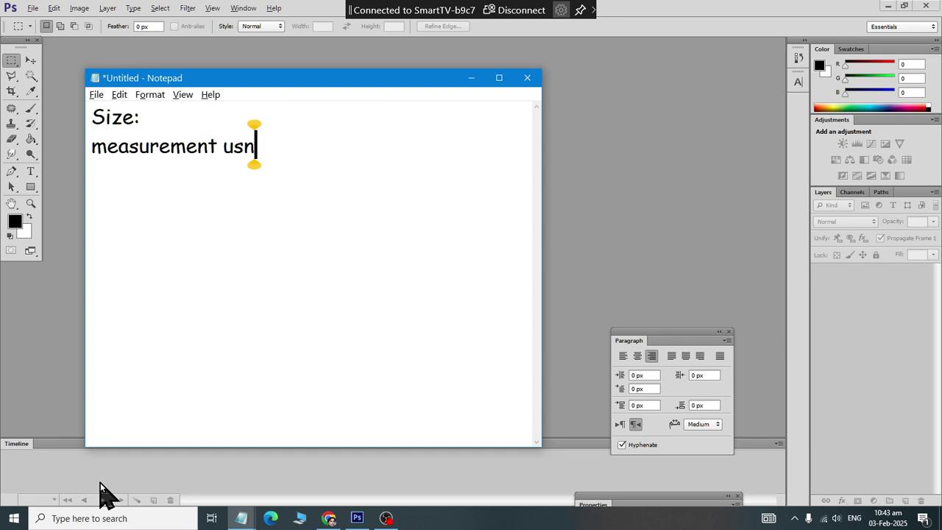
# Complete the Notepad line as "measurement unit" and list "inches" on the line below it.
pyautogui.write('nit')
pyautogui.press('Return')
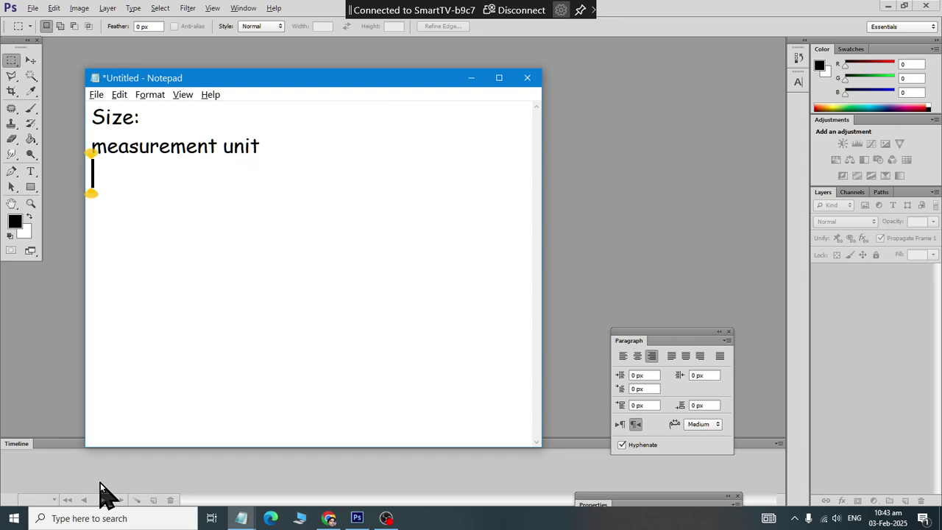
pyautogui.write('icn')
pyautogui.press('BackSpace')
pyautogui.press('BackSpace')
pyautogui.write('nc')
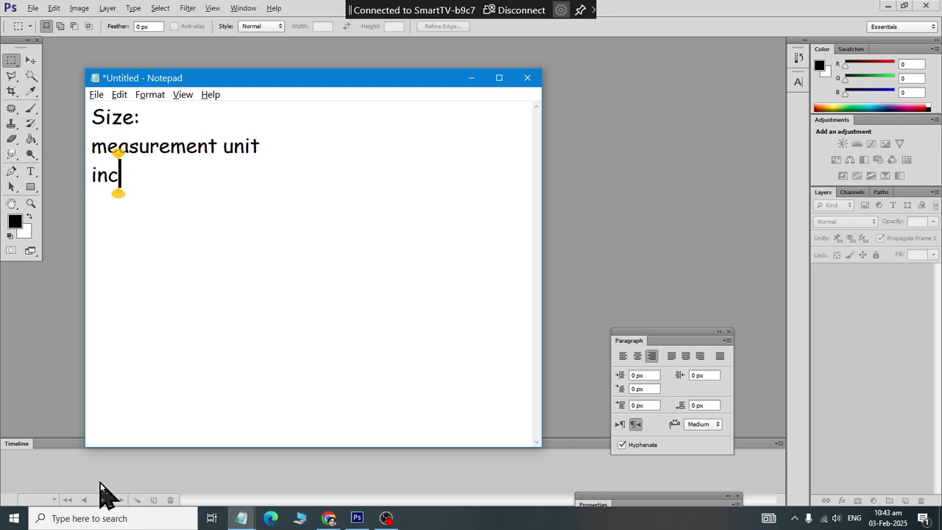
pyautogui.write('hes')
pyautogui.press('Return')
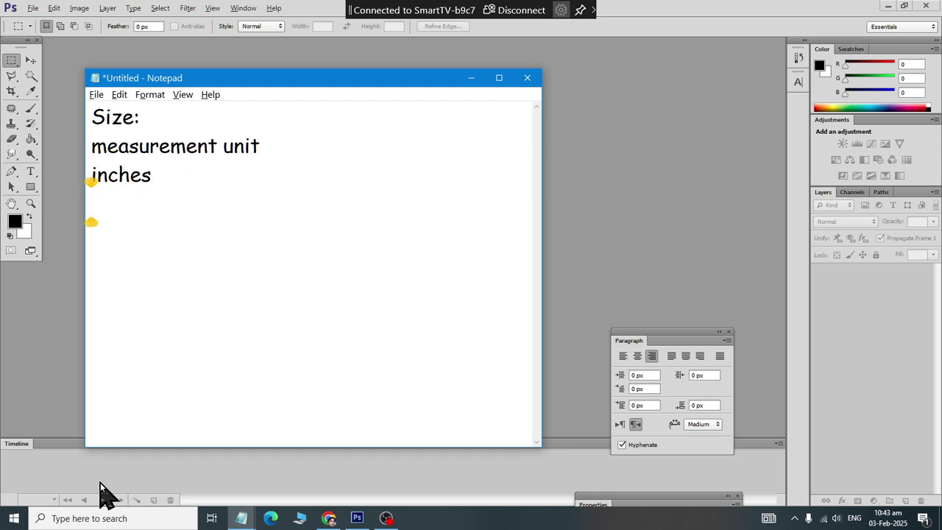
# Add "CM" and "PIXel" to the unit list, each on its own line below "inches".
pyautogui.write('CM')
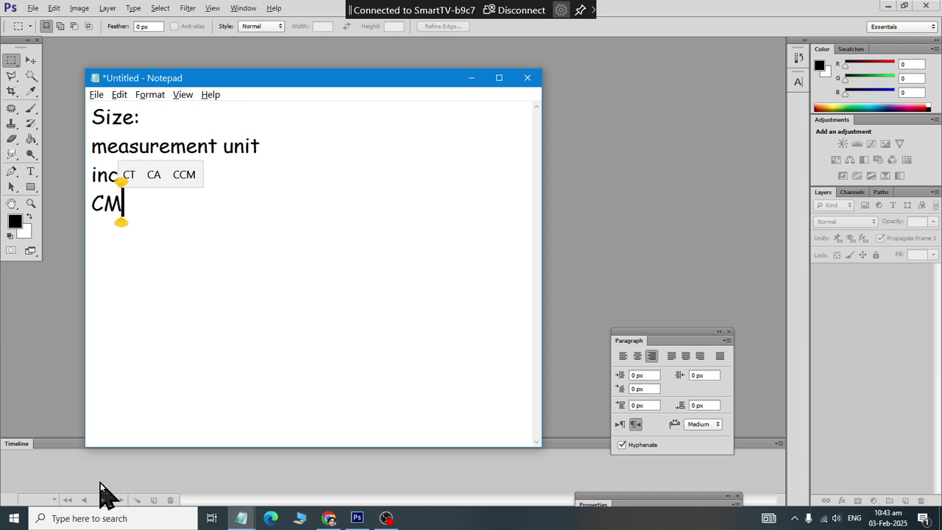
pyautogui.press('Return')
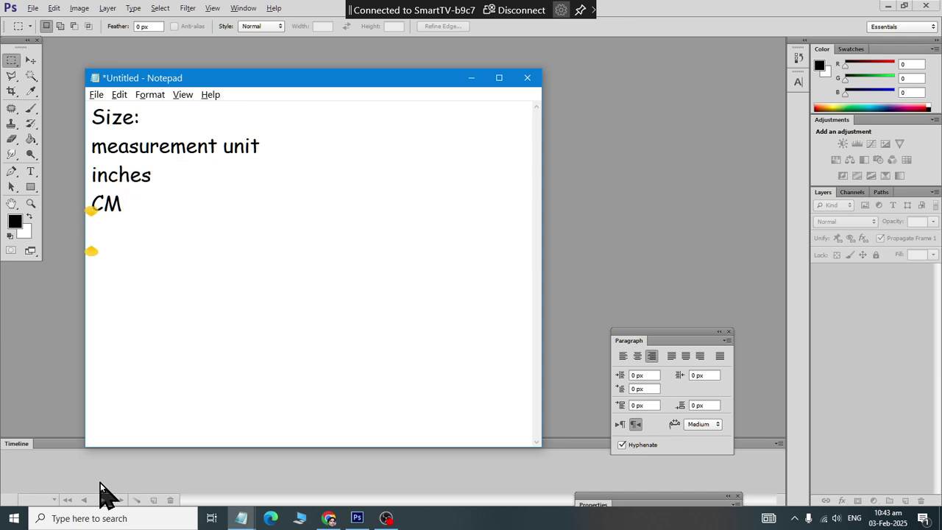
pyautogui.write('PIXCE')
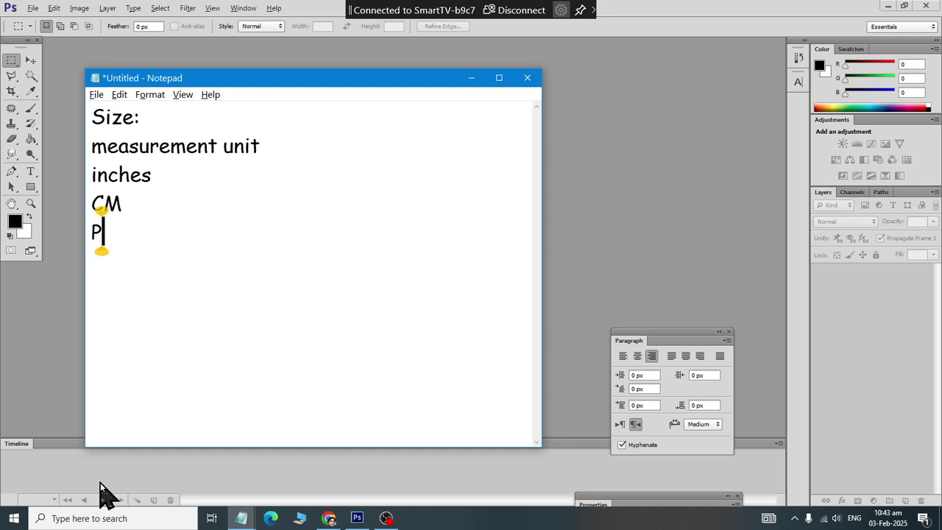
pyautogui.press('BackSpace')
pyautogui.press('BackSpace')
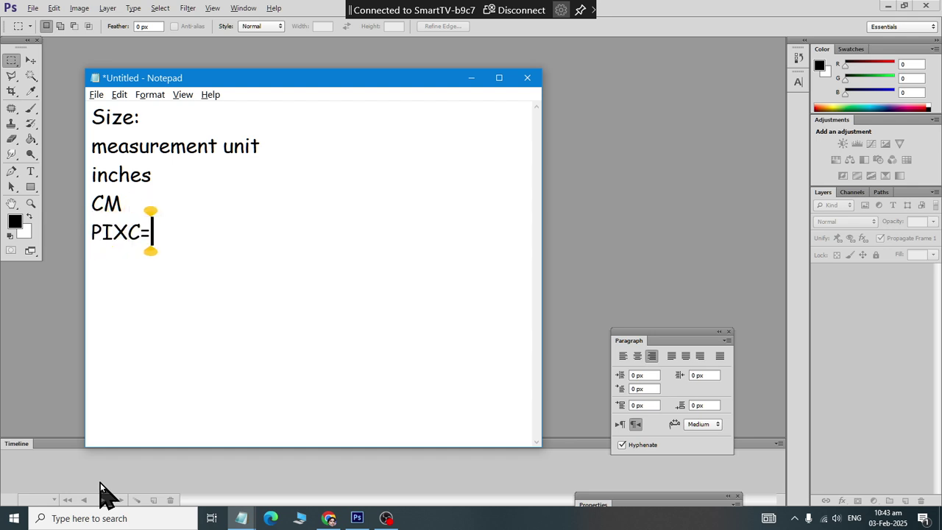
pyautogui.write('el')
# Append ", MM" to the CM line and insert a blank line between "measurement unit" and "inches".
pyautogui.press('Up')
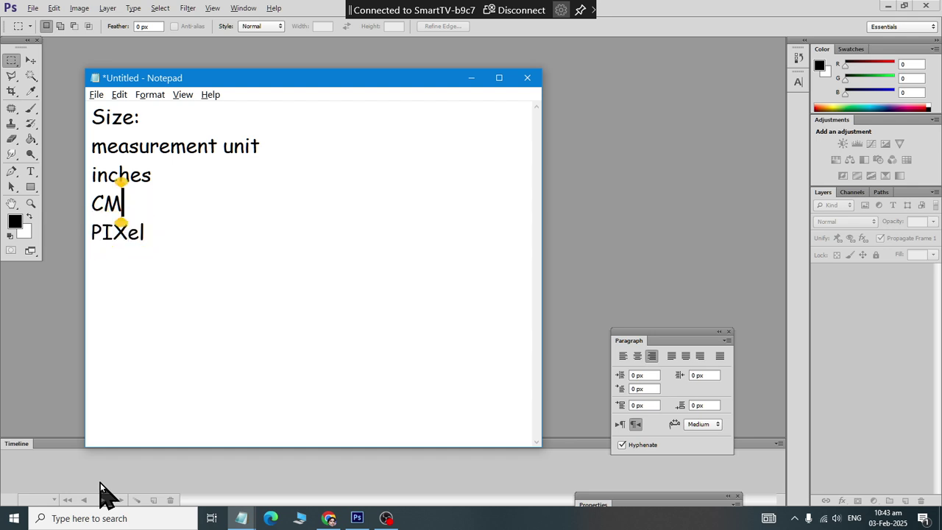
pyautogui.write(', MM')
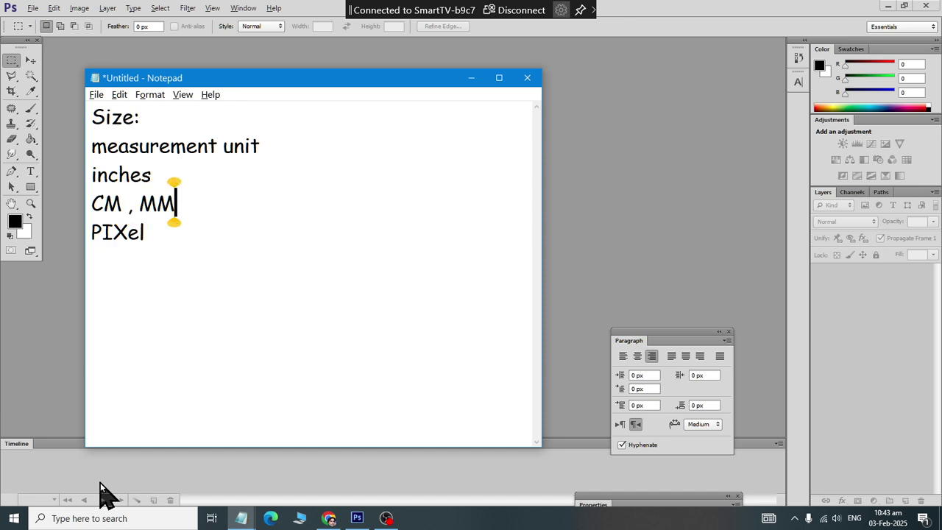
pyautogui.press('Up')
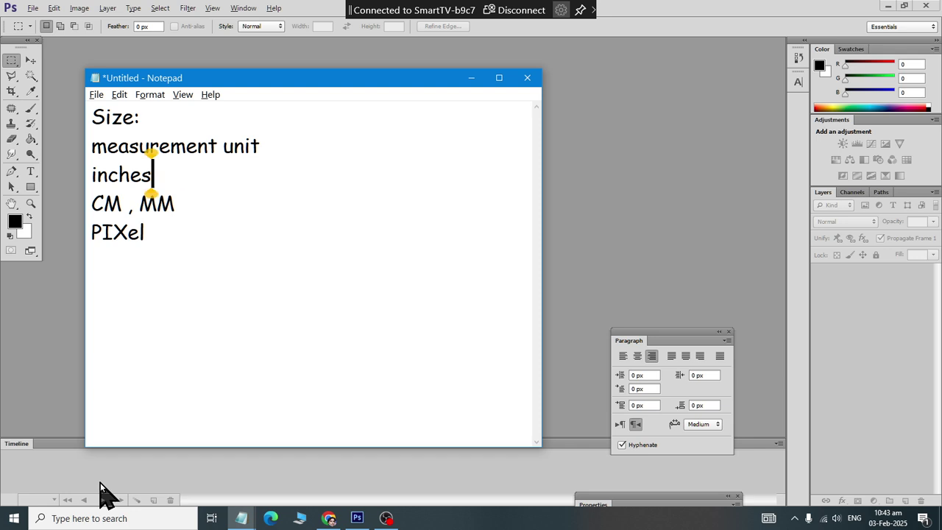
pyautogui.press('Home')
pyautogui.press('Return')
pyautogui.press('End')
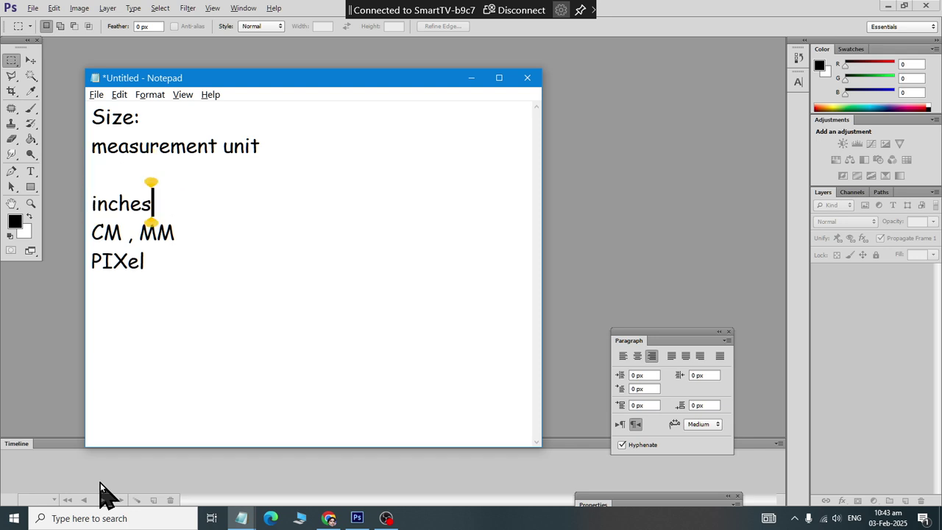
pyautogui.press('Right')
pyautogui.press('Left')
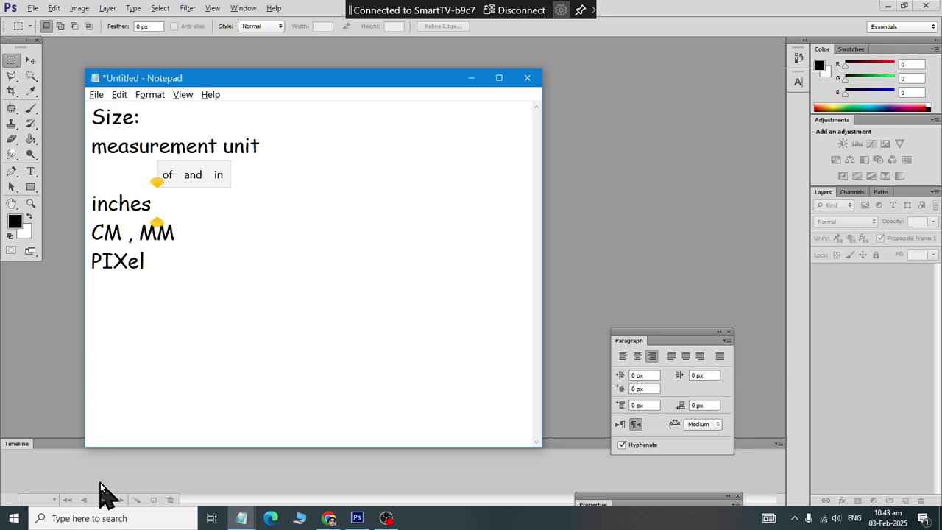
# Extend the PIXel line with the text ", unit is specially used to".
pyautogui.press('Down')
pyautogui.press('Down')
pyautogui.press('Down')
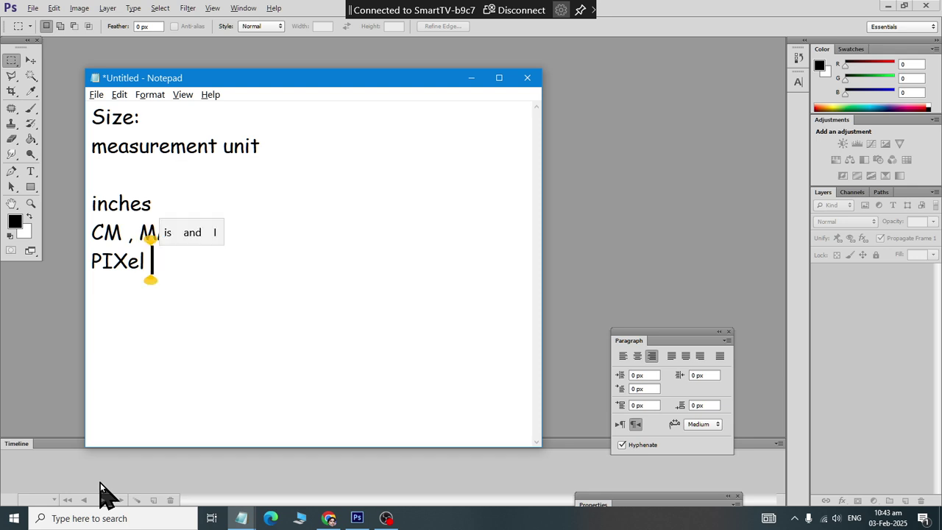
pyautogui.write(', ')
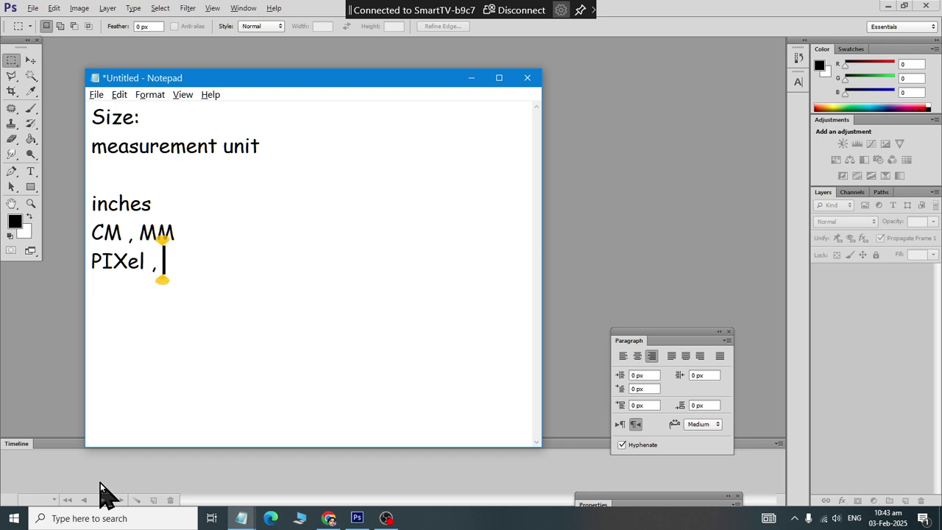
pyautogui.write('usin')
pyautogui.press('BackSpace')
pyautogui.press('BackSpace')
pyautogui.press('BackSpace')
pyautogui.write('nit ')
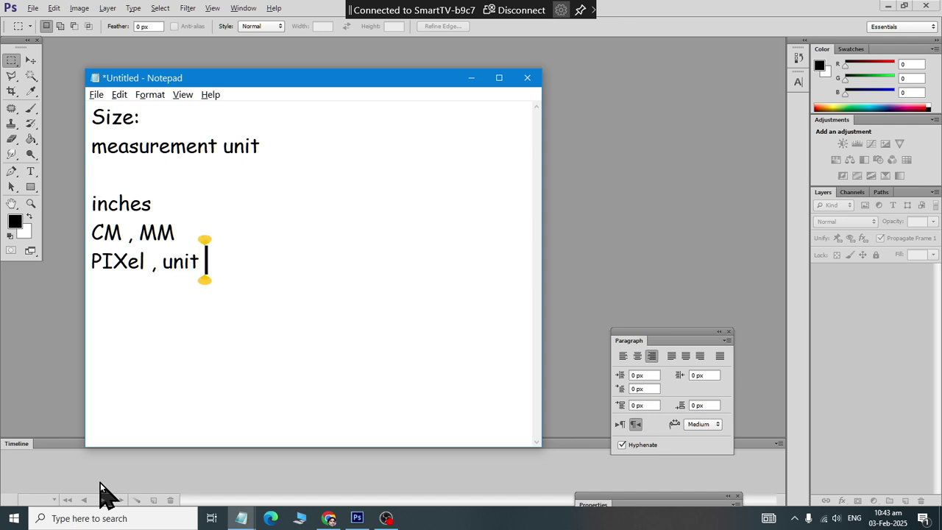
pyautogui.write('is specially ')
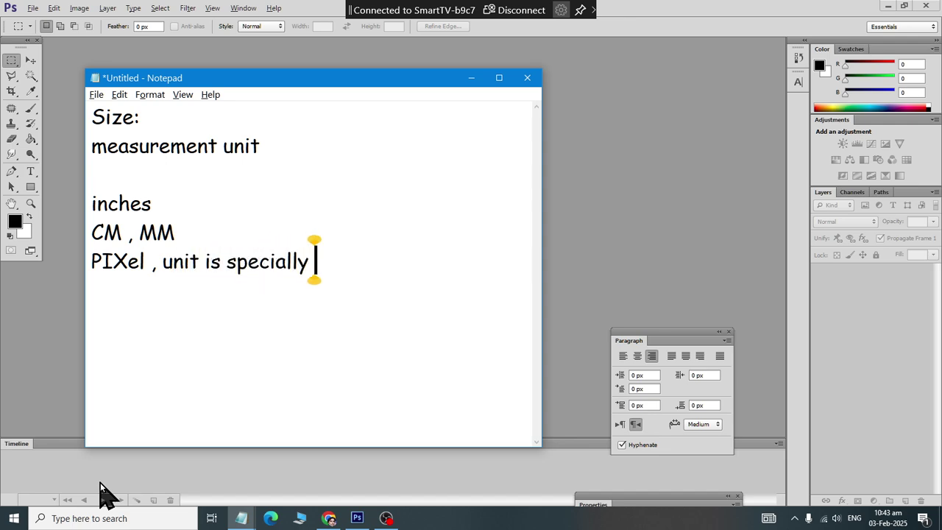
pyautogui.write('used to ')
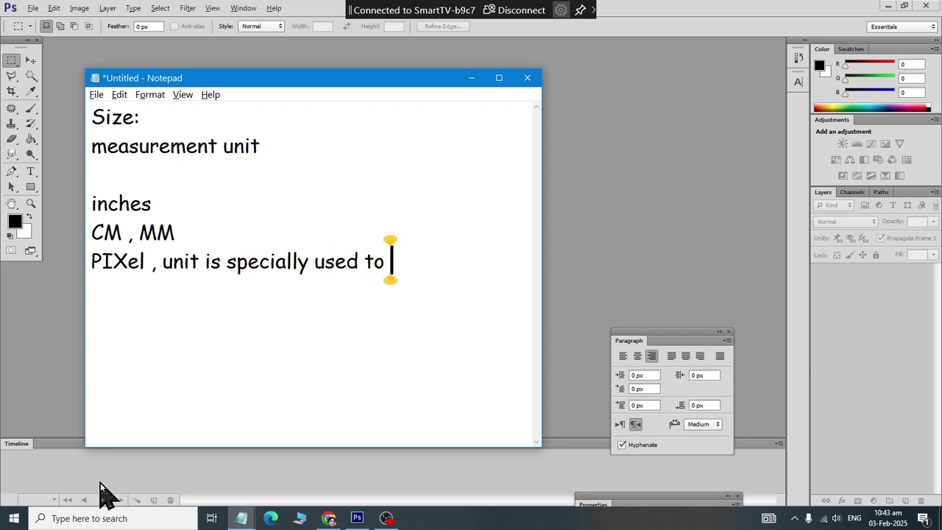
# Finish the PIXel sentence with the words "crete and size for screen objects..".
pyautogui.write('crete and edit')
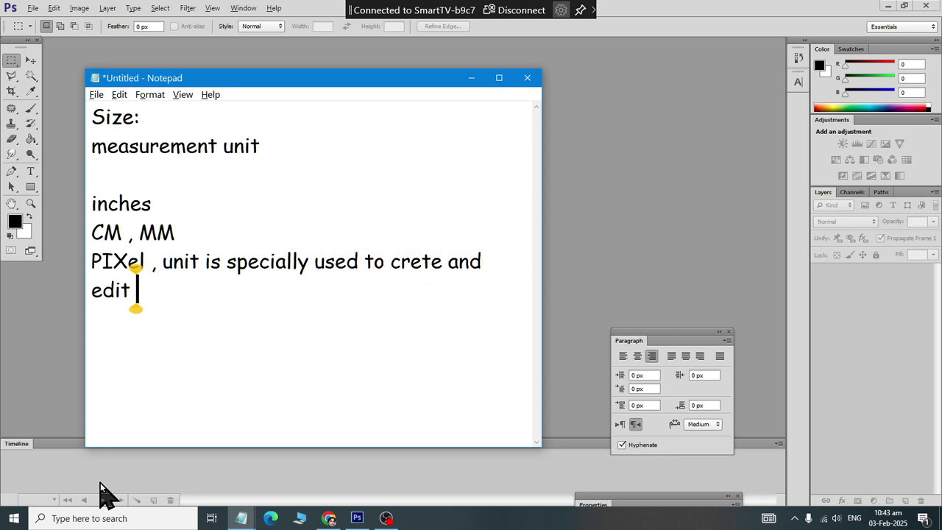
pyautogui.press('BackSpace')
pyautogui.press('BackSpace')
pyautogui.press('BackSpace')
pyautogui.press('BackSpace')
pyautogui.press('BackSpace')
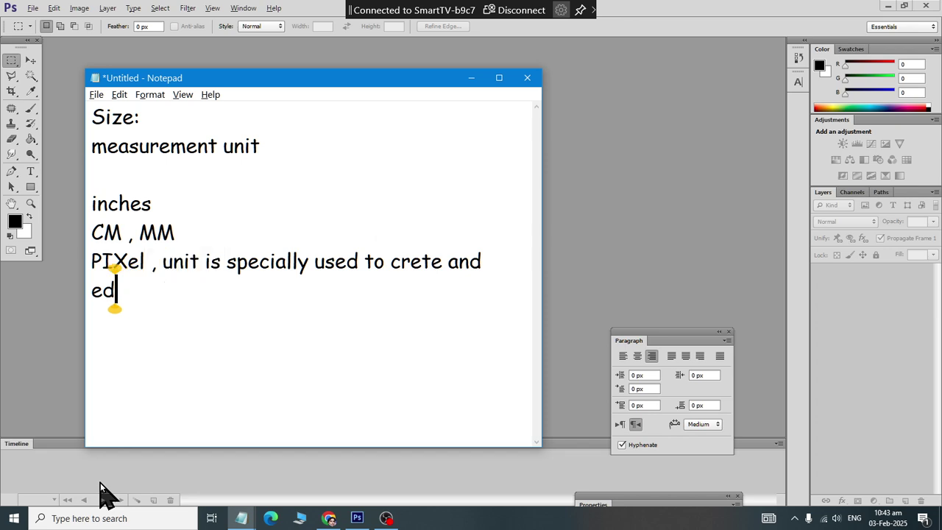
pyautogui.write('size')
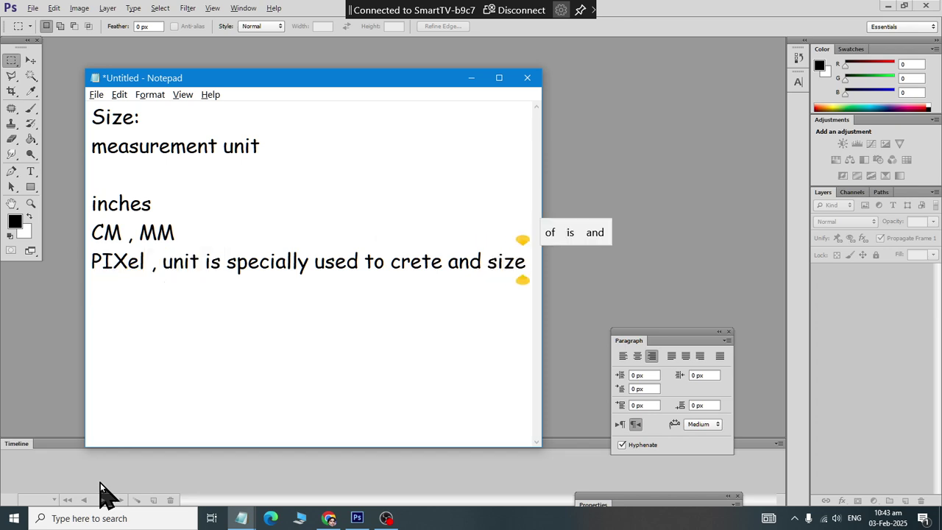
pyautogui.press('BackSpace')
pyautogui.press('BackSpace')
pyautogui.press('BackSpace')
pyautogui.press('BackSpace')
pyautogui.write('for')
pyautogui.press('BackSpace')
pyautogui.press('BackSpace')
pyautogui.press('BackSpace')
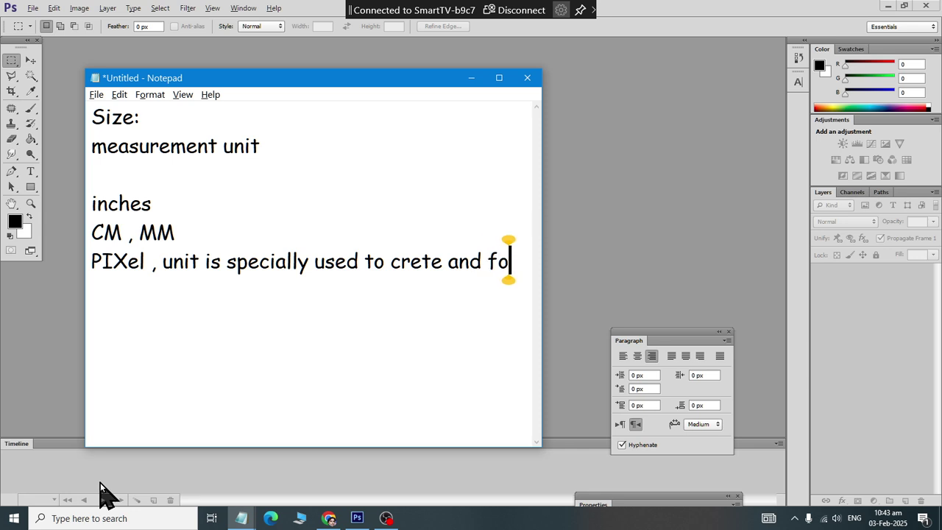
pyautogui.write('size for screeno')
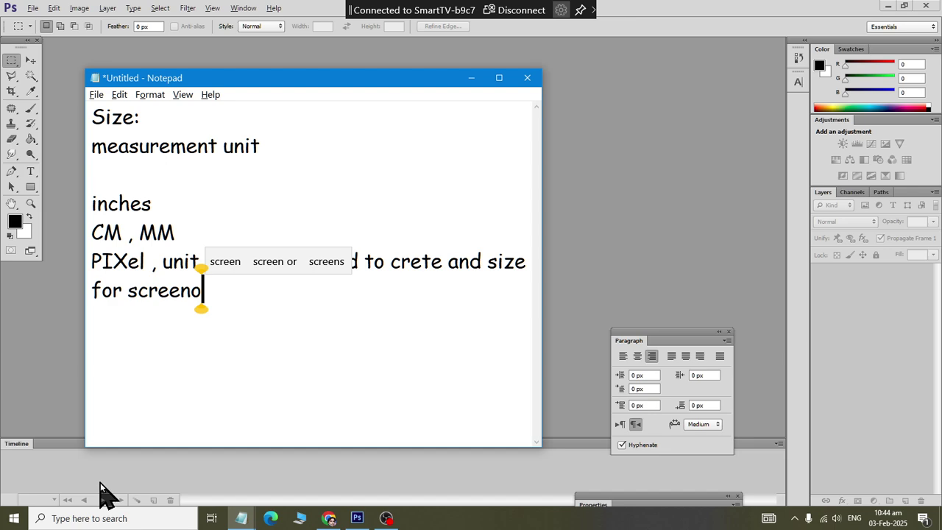
pyautogui.press('BackSpace')
pyautogui.write('objects..')
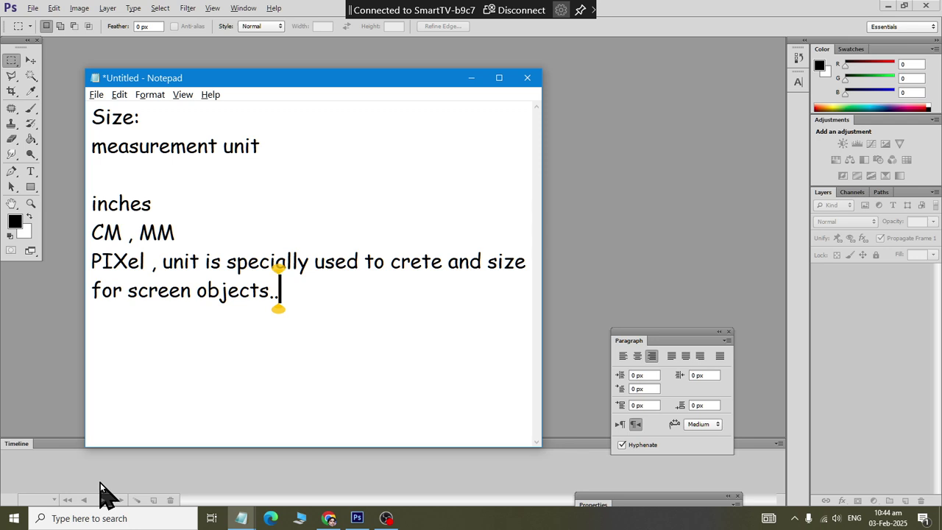
# Append ": printable materials" to the CM, MM line and insert a blank line below it.
pyautogui.press('Up')
pyautogui.press('Up')
pyautogui.write(': p')
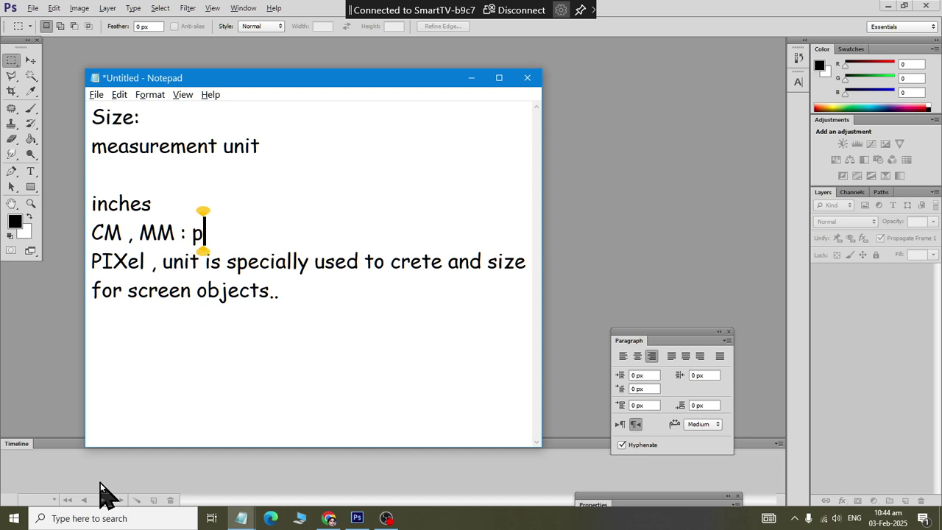
pyautogui.write('rintable mati')
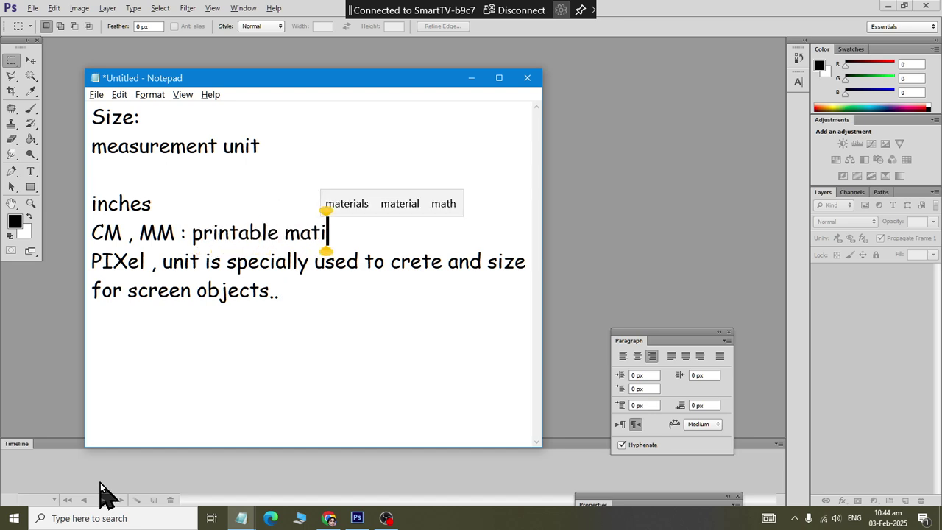
pyautogui.press('BackSpace')
pyautogui.write('erials')
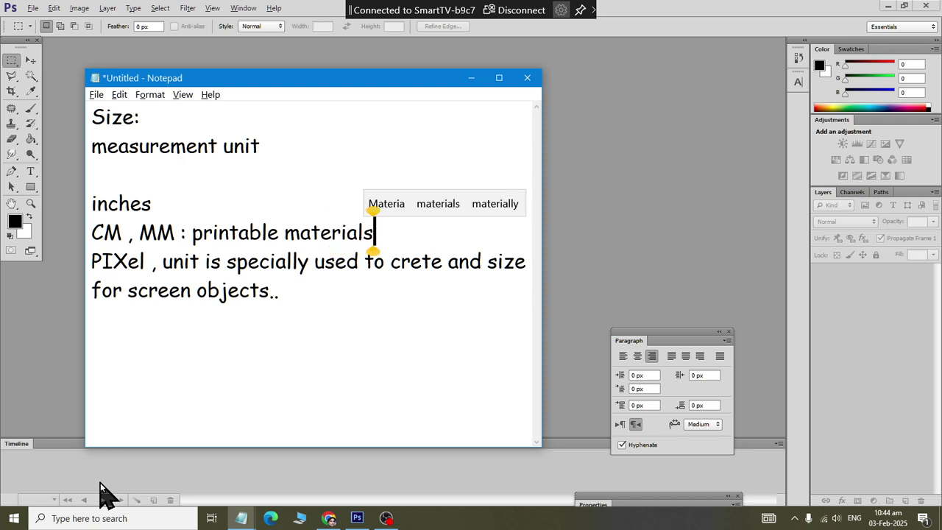
pyautogui.press('Return')
pyautogui.press('Down')
pyautogui.press('Down')
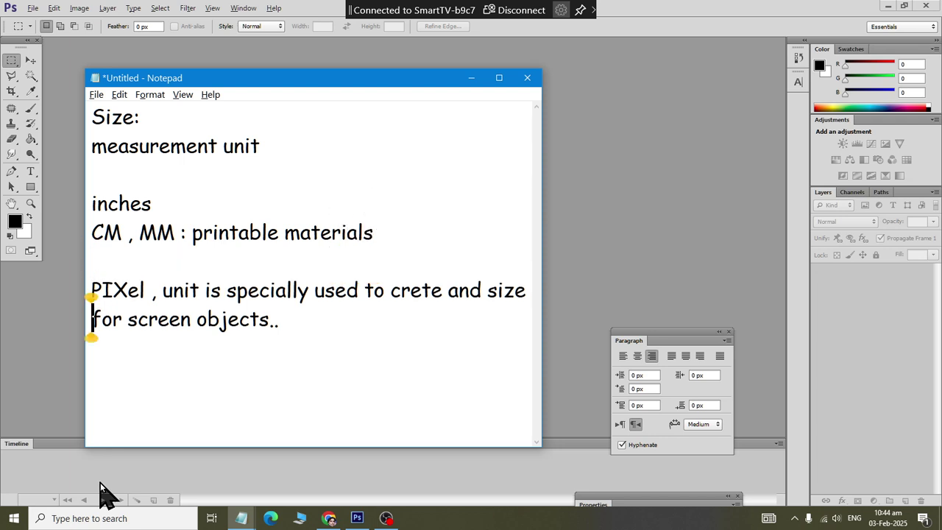
pyautogui.hotkey('ctrl', 'Right')
pyautogui.hotkey('ctrl', 'Right')
pyautogui.hotkey('ctrl', 'Right')
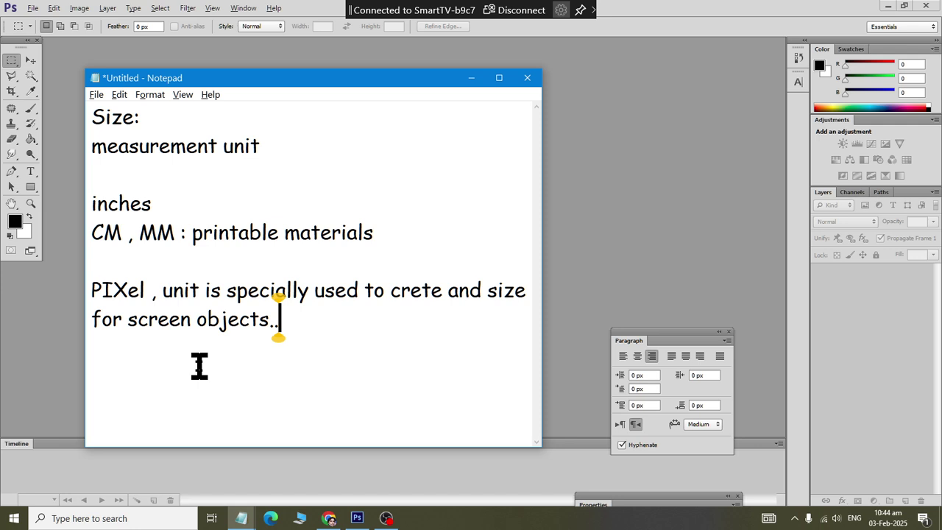
pyautogui.moveTo(92, 290); pyautogui.dragTo(187, 289)
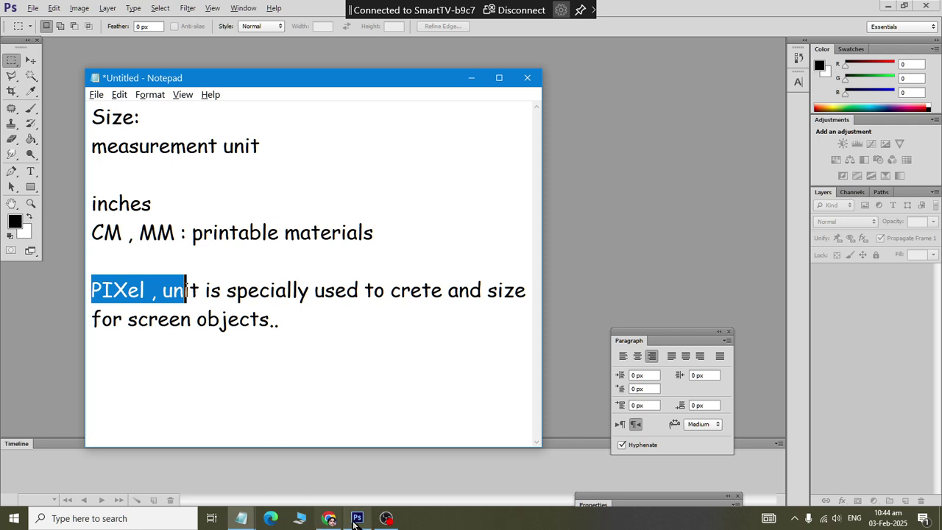
# Switch to Photoshop, bring up the settings for a new document and examine the available presets and size fields.
pyautogui.click(357, 518)
pyautogui.click(37, 8)
pyautogui.click(42, 23)
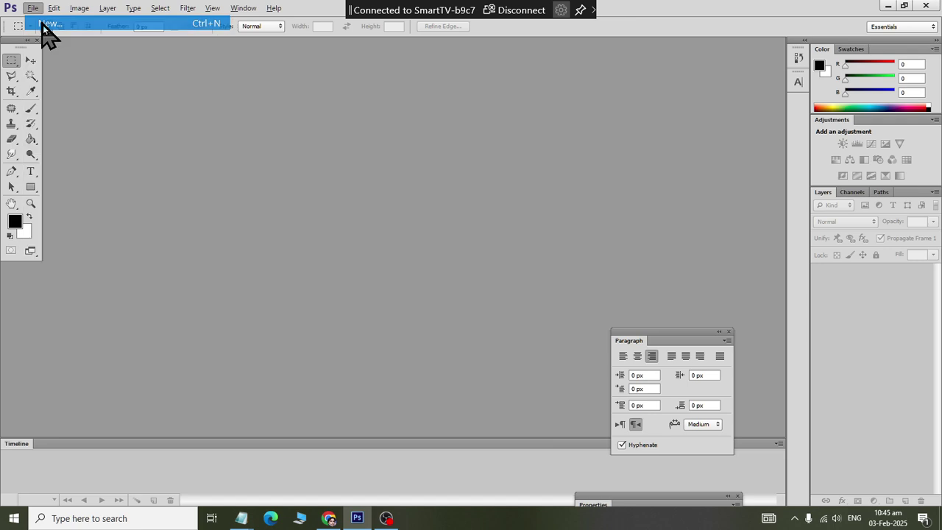
pyautogui.click(234, 133)
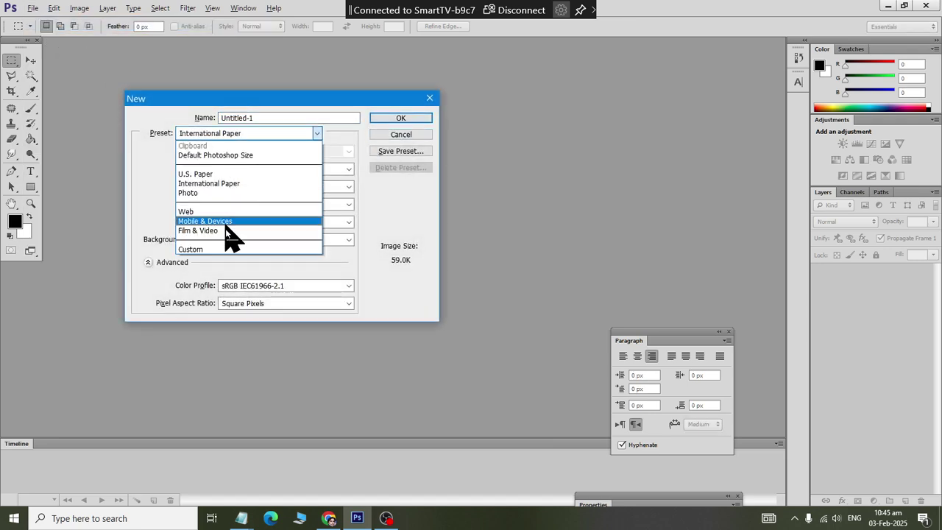
pyautogui.click(427, 250)
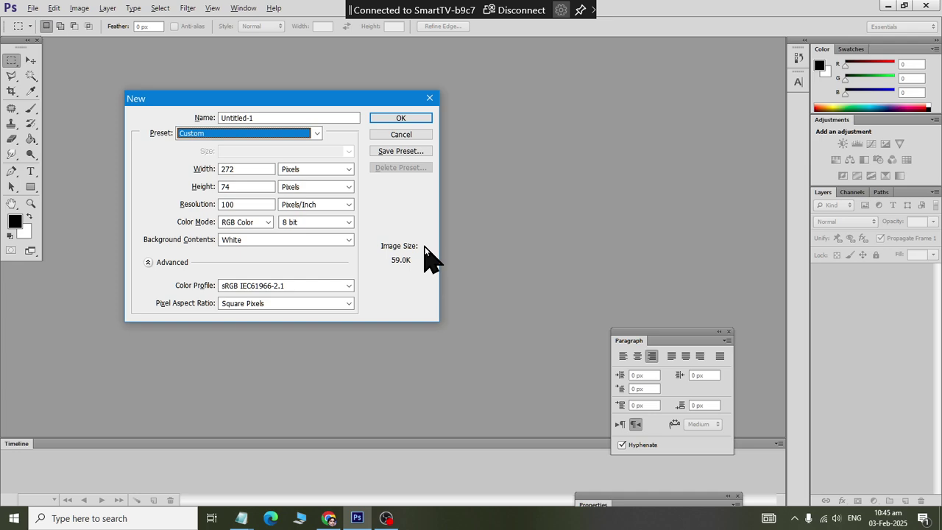
# Switch to Chrome and load google.com in a new tab.
pyautogui.click(329, 519)
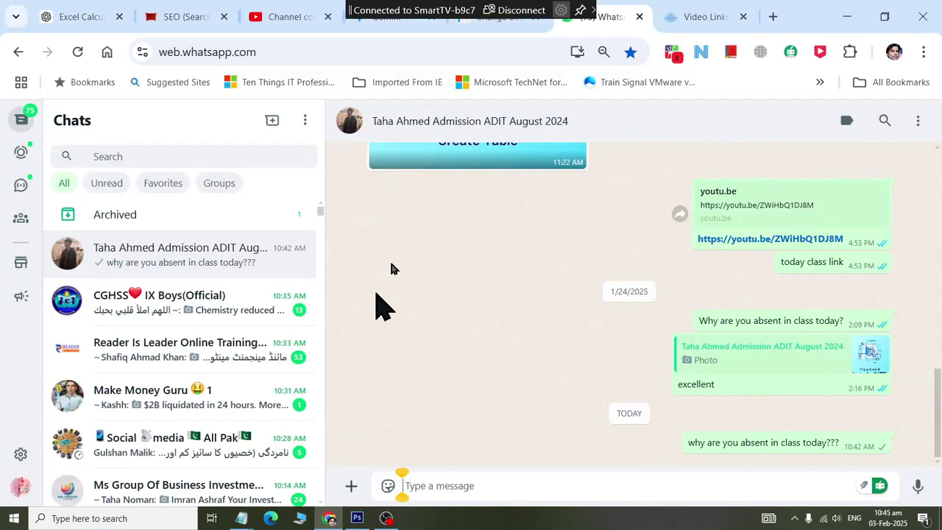
pyautogui.click(773, 18)
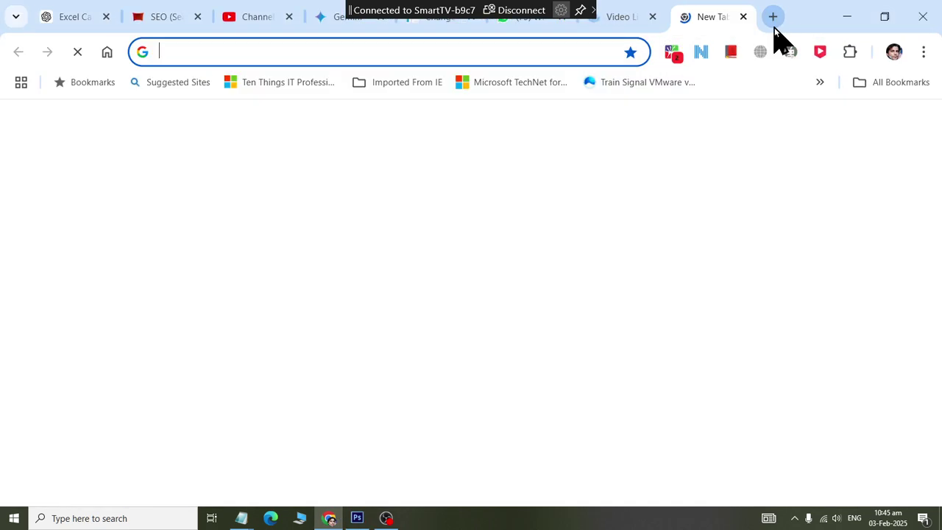
pyautogui.write('google.com')
pyautogui.press('Return')
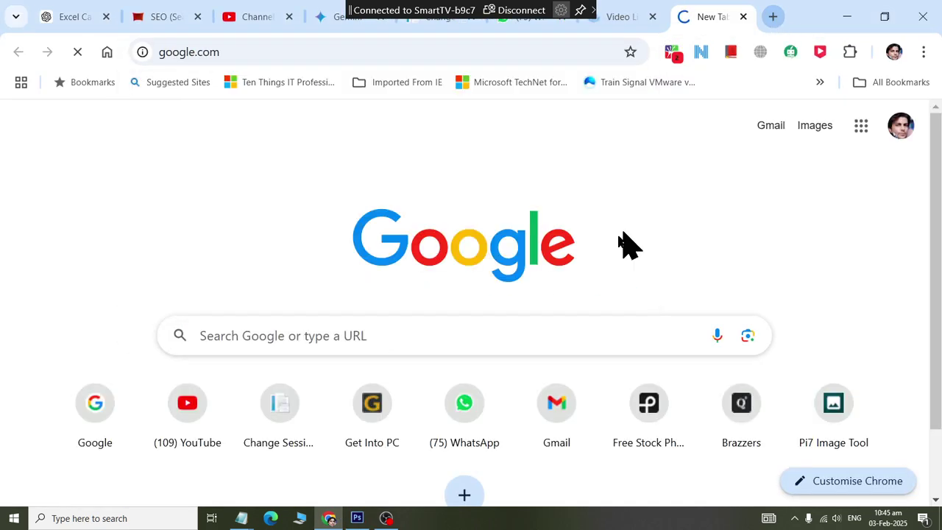
# Search Google for "ID CARD standard size" and examine the card dimensions given in inches and millimetres.
pyautogui.click(363, 231)
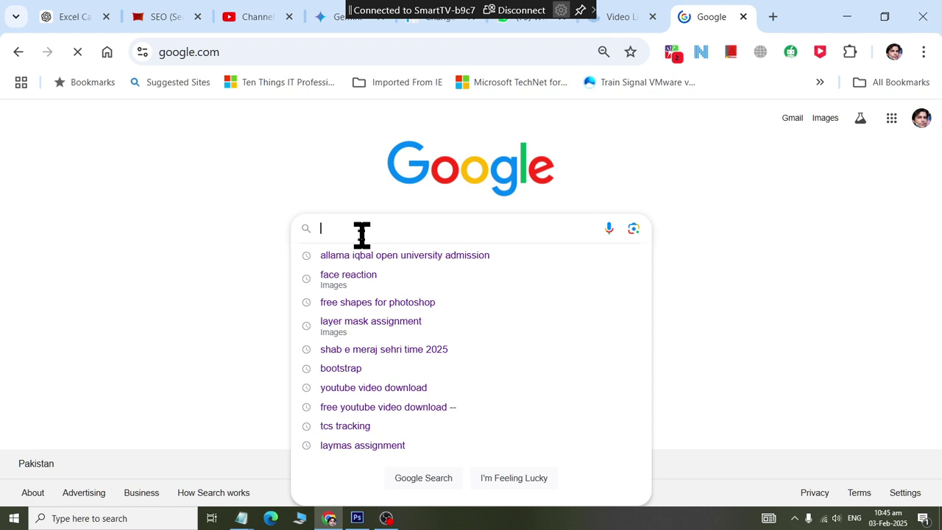
pyautogui.write('ID ')
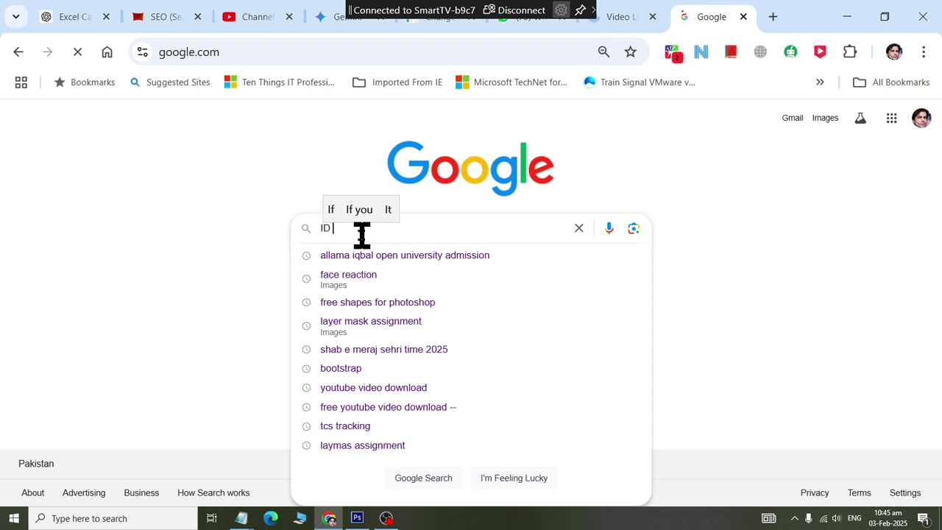
pyautogui.write('CARD standar')
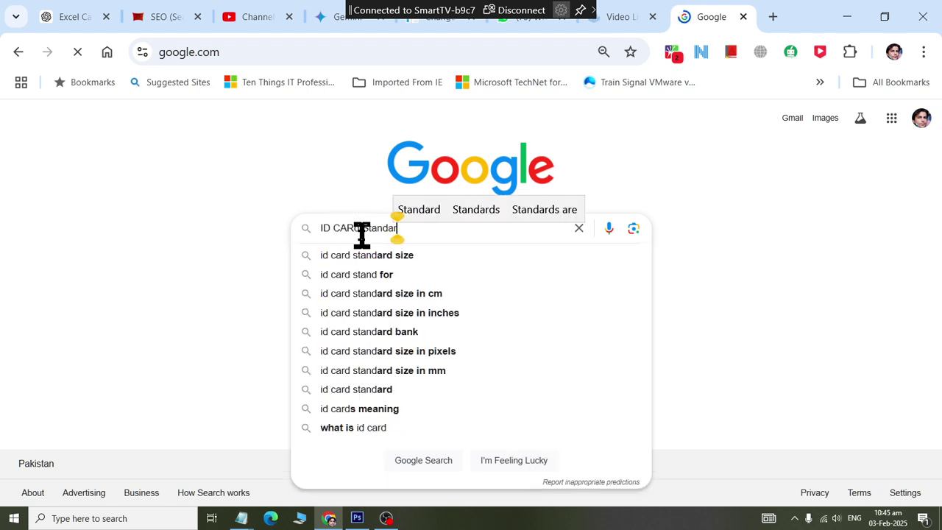
pyautogui.write('d Di')
pyautogui.press('BackSpace')
pyautogui.press('BackSpace')
pyautogui.write('siz')
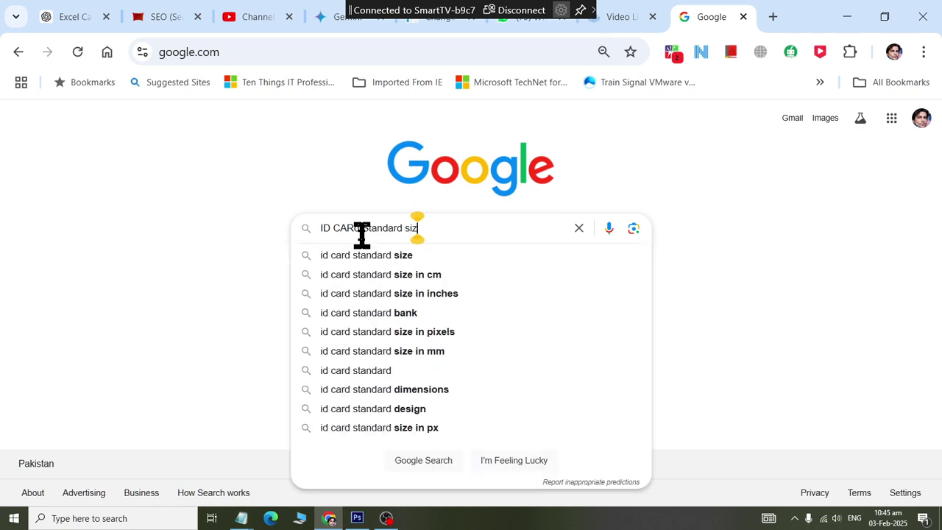
pyautogui.write('e')
pyautogui.press('Return')
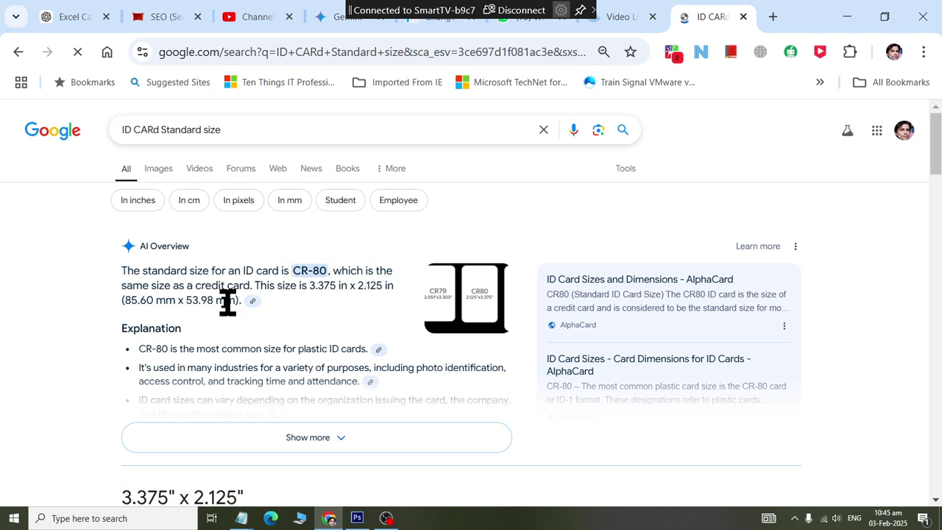
pyautogui.moveTo(306, 288); pyautogui.dragTo(402, 299)
pyautogui.moveTo(126, 299); pyautogui.dragTo(233, 302)
pyautogui.scroll(-2, 220, 330)
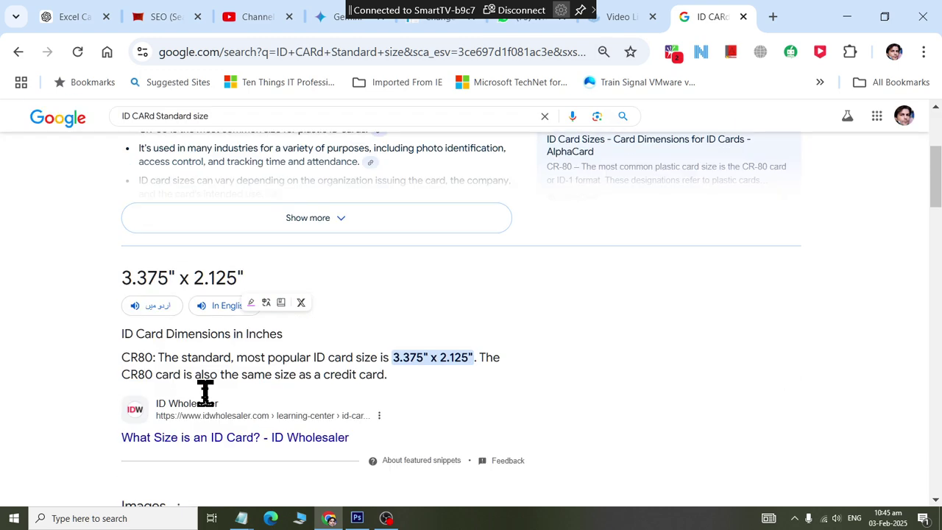
pyautogui.scroll(2, 210, 405)
# Replace the search query with "inch to cm converter" and run the search.
pyautogui.moveTo(237, 130); pyautogui.dragTo(81, 143)
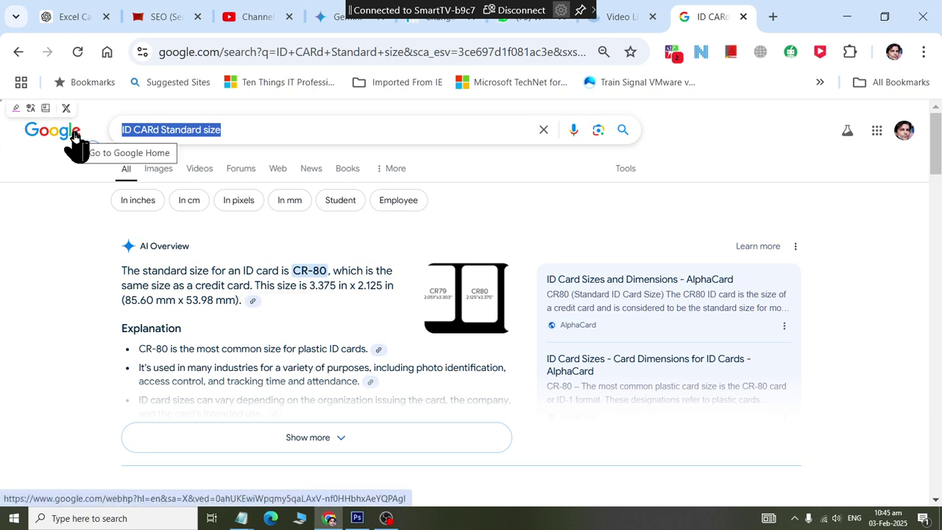
pyautogui.write('int o')
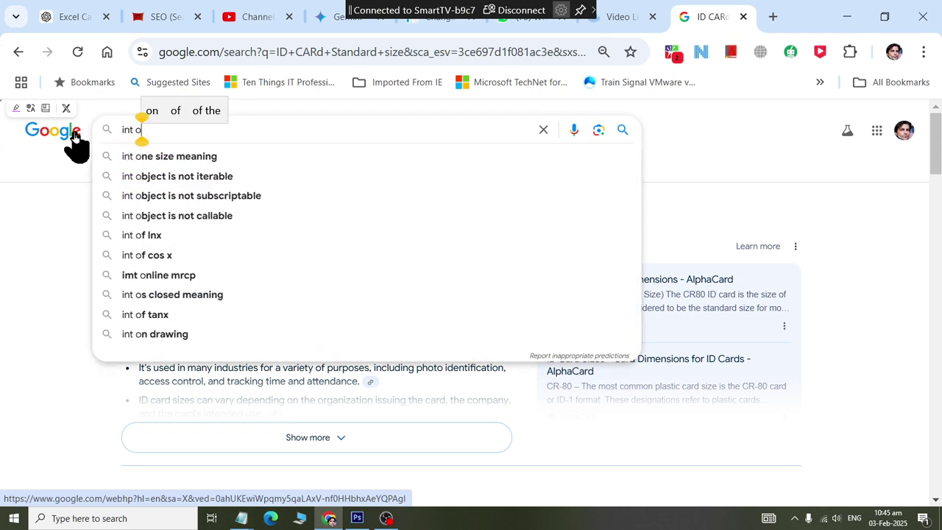
pyautogui.press('BackSpace')
pyautogui.write('ch to ')
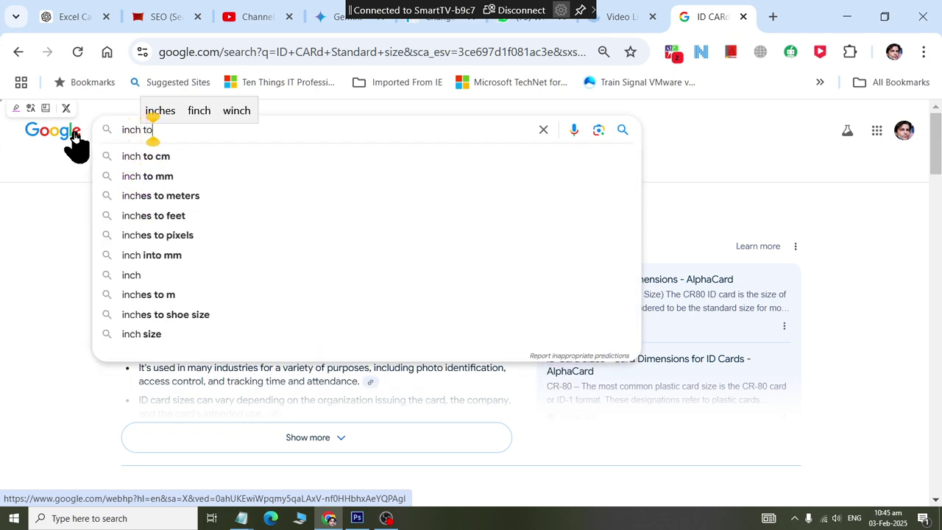
pyautogui.write('cm converter')
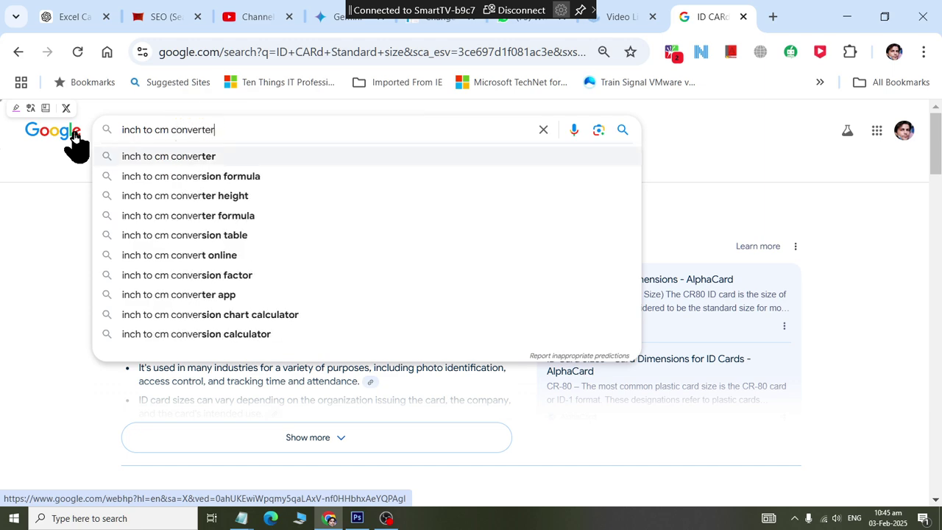
pyautogui.press('Return')
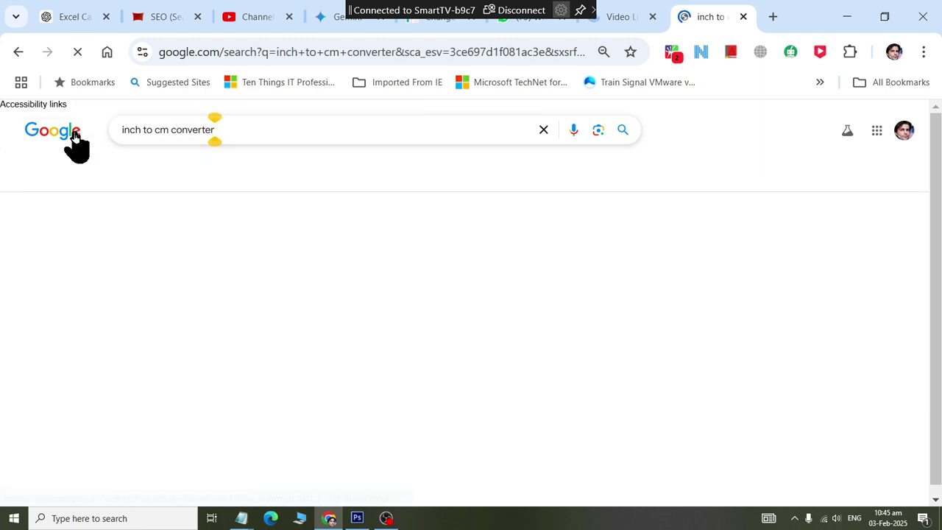
# Convert 1 inch to millimetres in the length converter by changing the result unit to Millimetre.
pyautogui.scroll(-2, 284, 395)
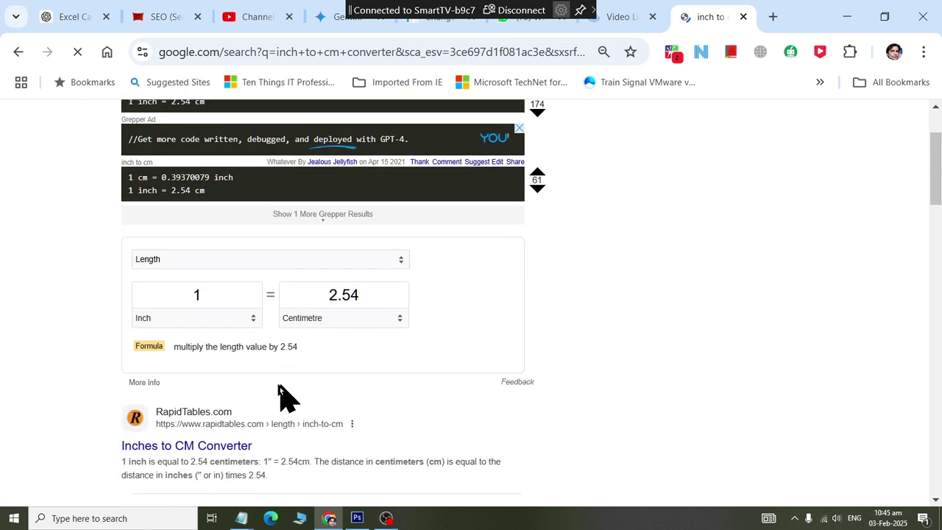
pyautogui.click(213, 296)
pyautogui.click(355, 316)
pyautogui.click(355, 315)
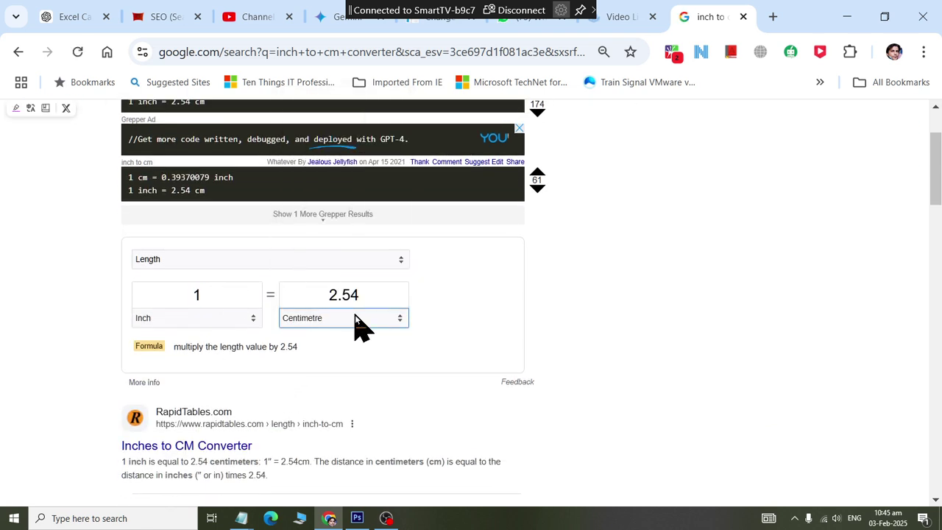
pyautogui.click(225, 317)
pyautogui.click(224, 317)
pyautogui.click(336, 317)
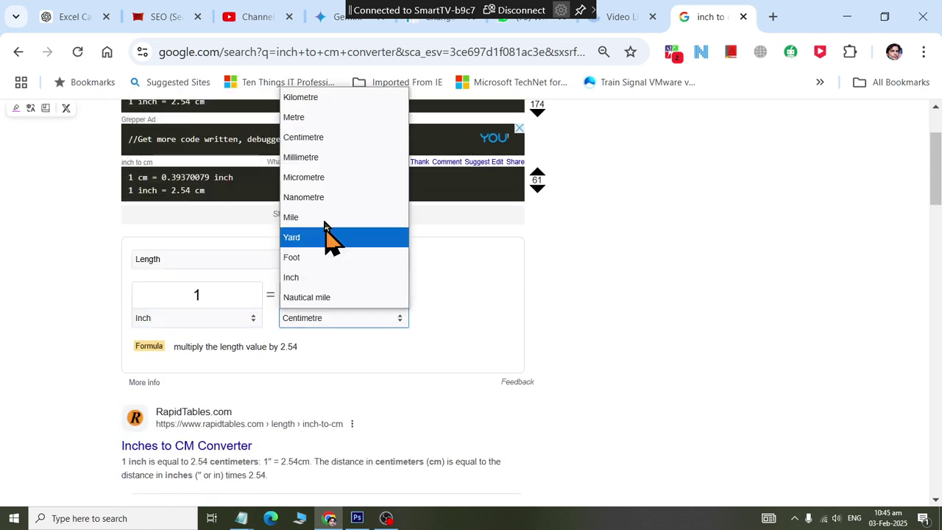
pyautogui.click(326, 156)
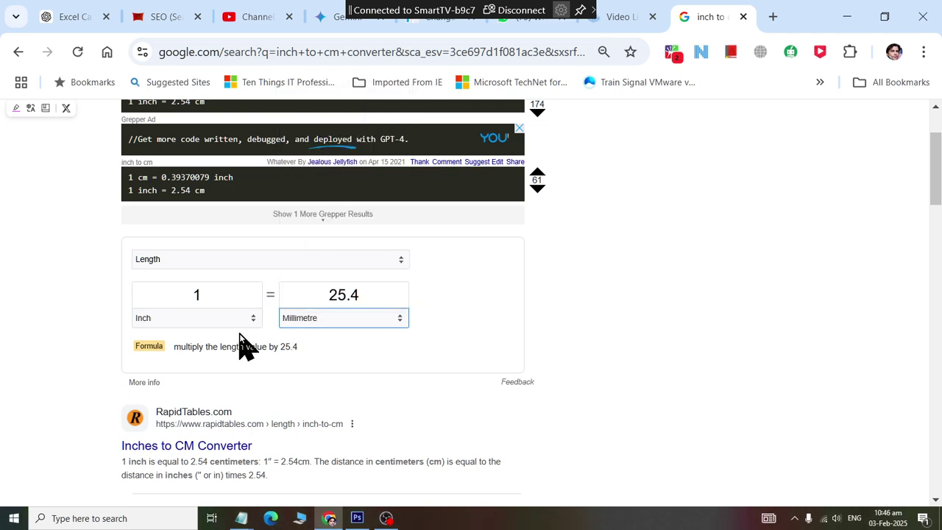
# Start a new Notepad document and enter "printable material" as its first line.
pyautogui.press('super+r')
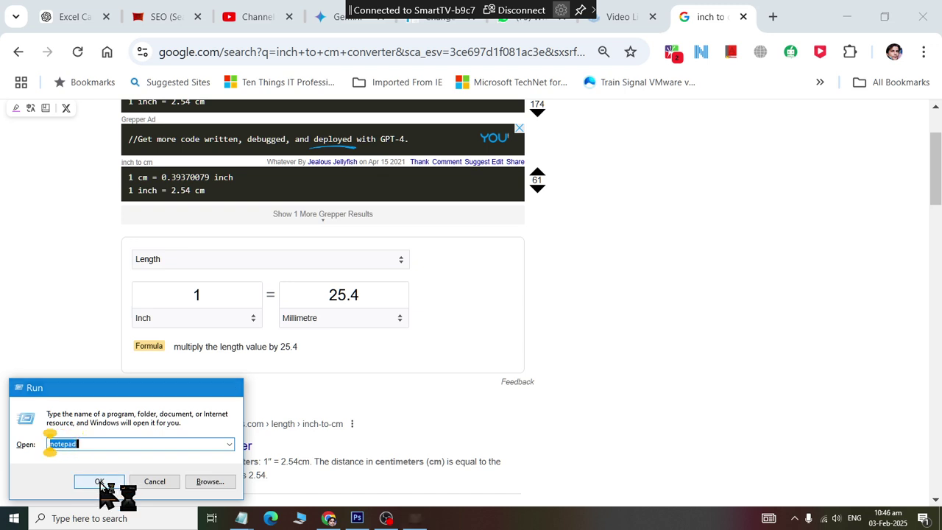
pyautogui.click(100, 483)
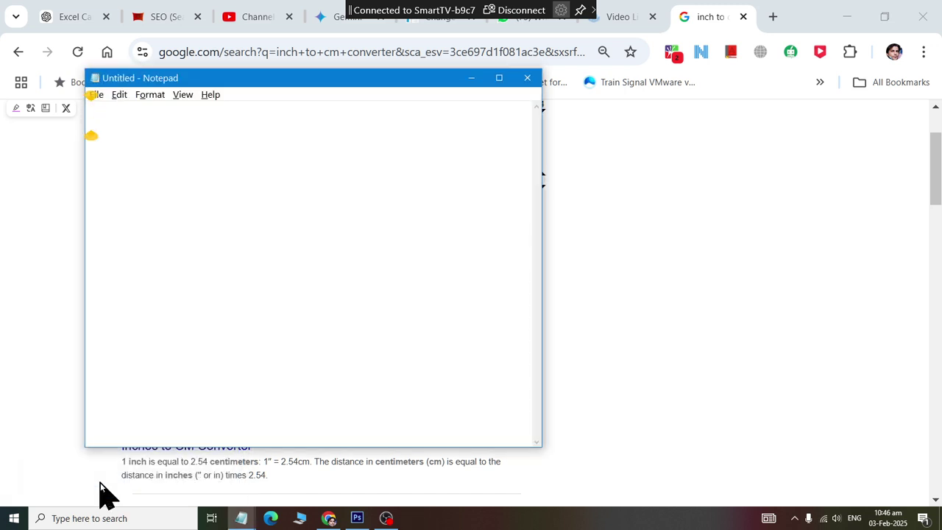
pyautogui.write('pri')
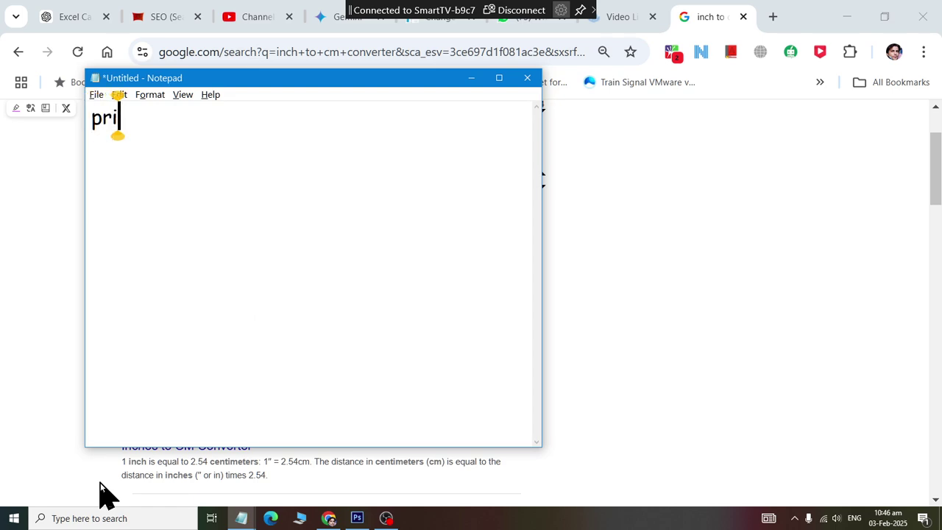
pyautogui.write('ntable mater')
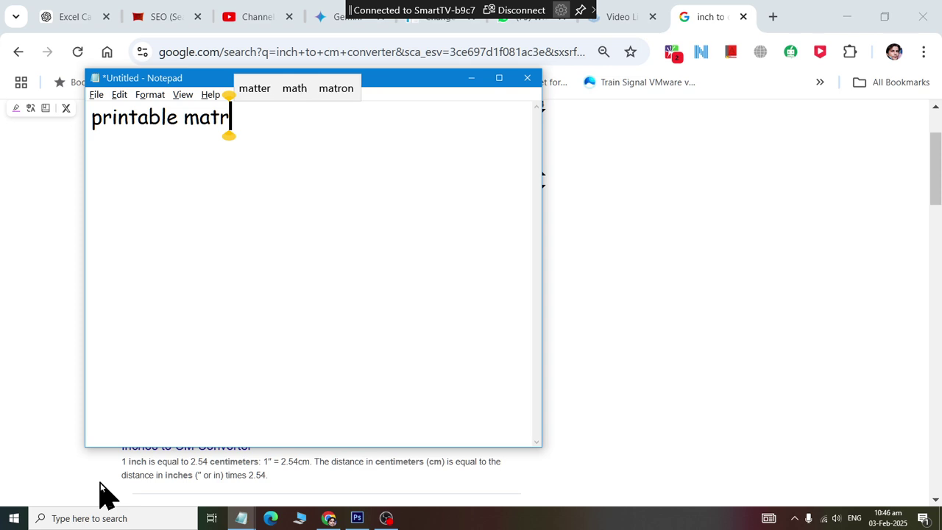
pyautogui.press('BackSpace')
pyautogui.write('erial')
pyautogui.press('Return')
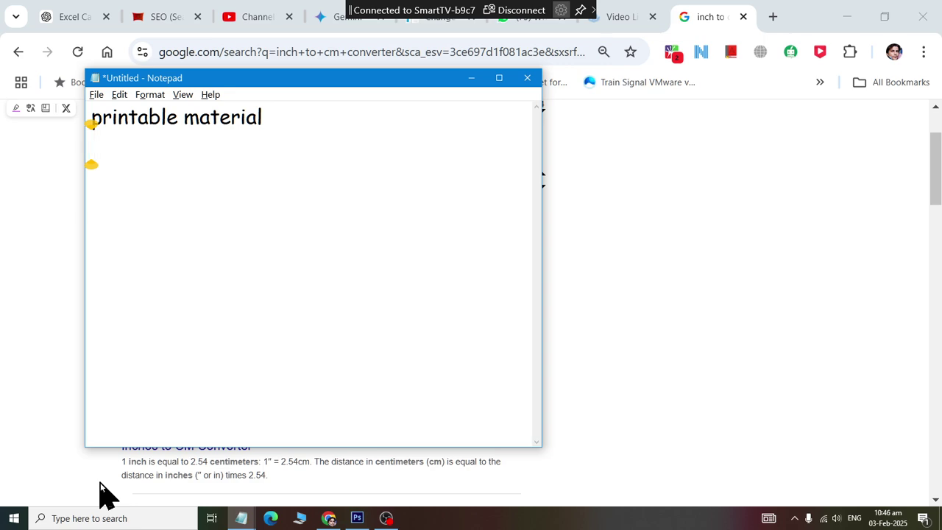
# Write the dimensions "3.2 x 2.2" under the "printable material" line and insert two blank lines above them.
pyautogui.write('4')
pyautogui.press('BackSpace')
pyautogui.write('3.2')
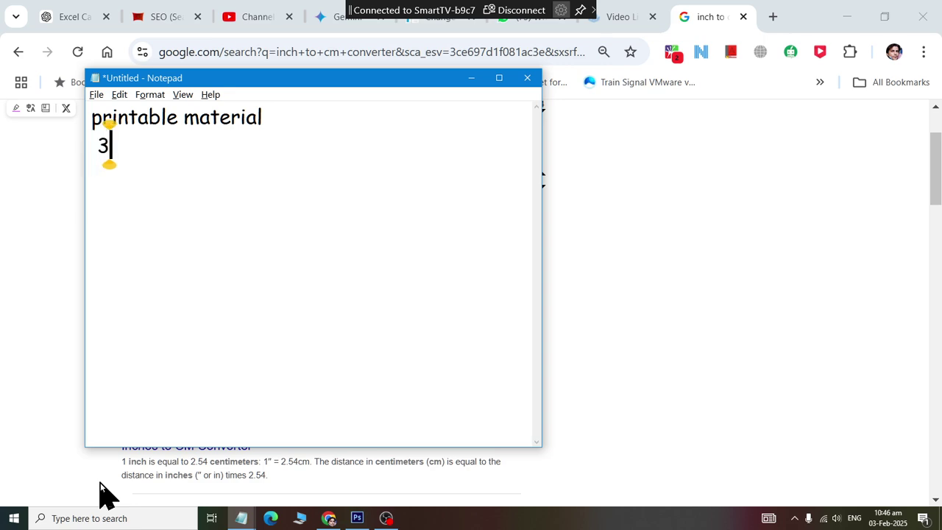
pyautogui.press('BackSpace')
pyautogui.press('BackSpace')
pyautogui.press('BackSpace')
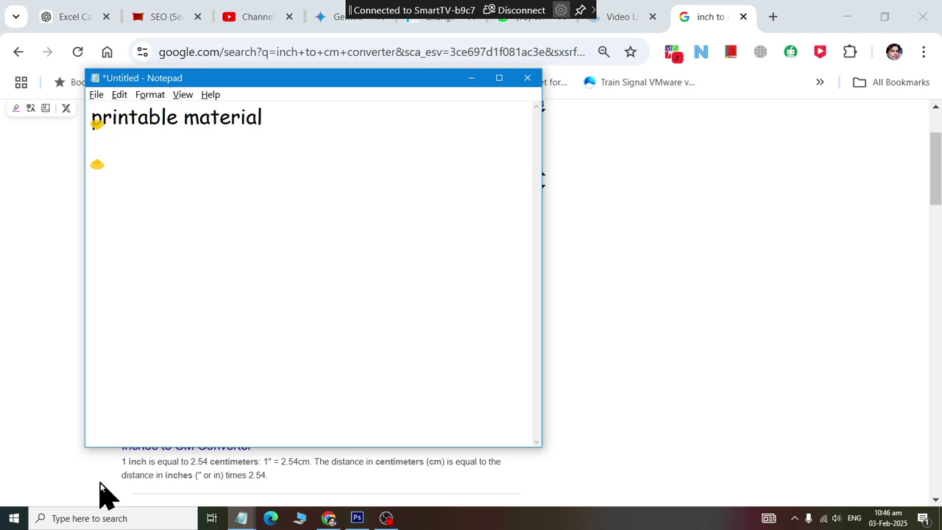
pyautogui.write('3.2 x 2.2')
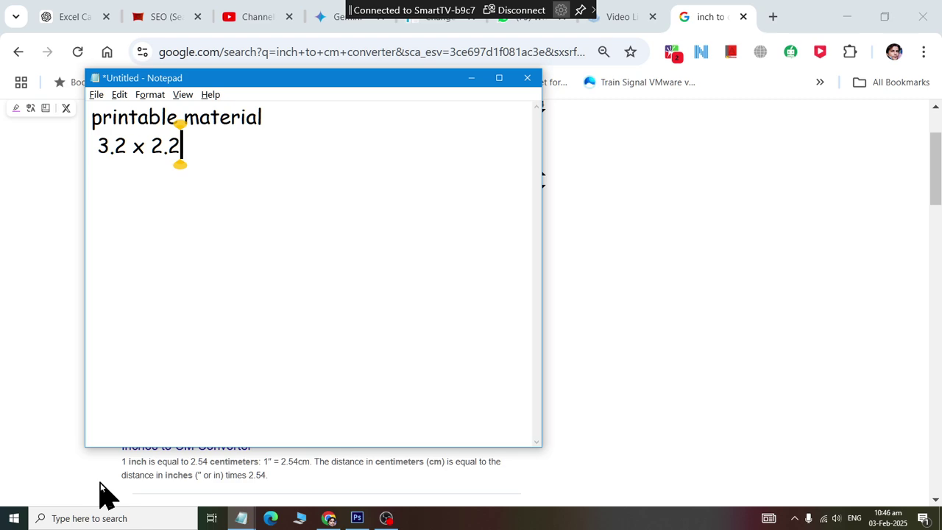
pyautogui.press('Home')
pyautogui.press('Return')
pyautogui.press('Return')
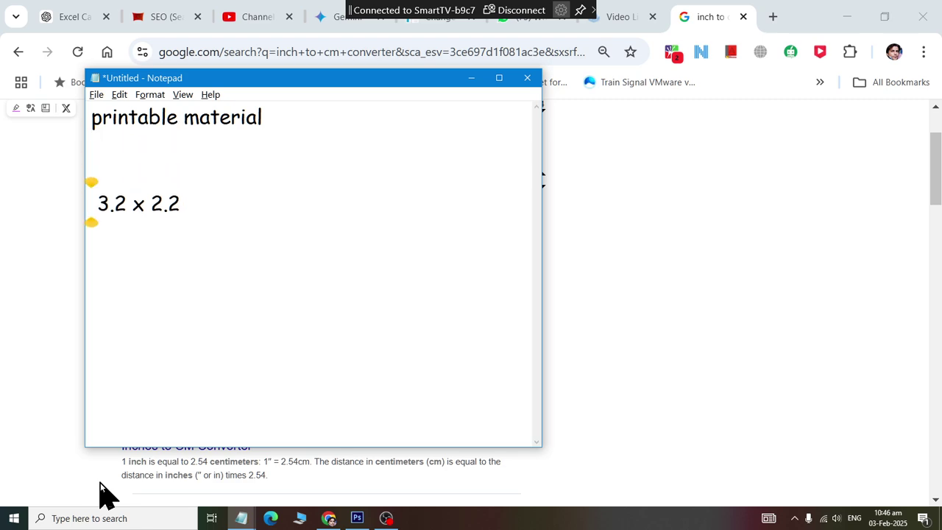
# Add the unit "inch" on the line directly below the 3.2 x 2.2 dimensions.
pyautogui.press('Right')
pyautogui.press('Right')
pyautogui.press('Right')
pyautogui.press('Right')
pyautogui.press('Right')
pyautogui.press('Right')
pyautogui.press('Right')
pyautogui.press('Right')
pyautogui.press('Right')
pyautogui.press('Return')
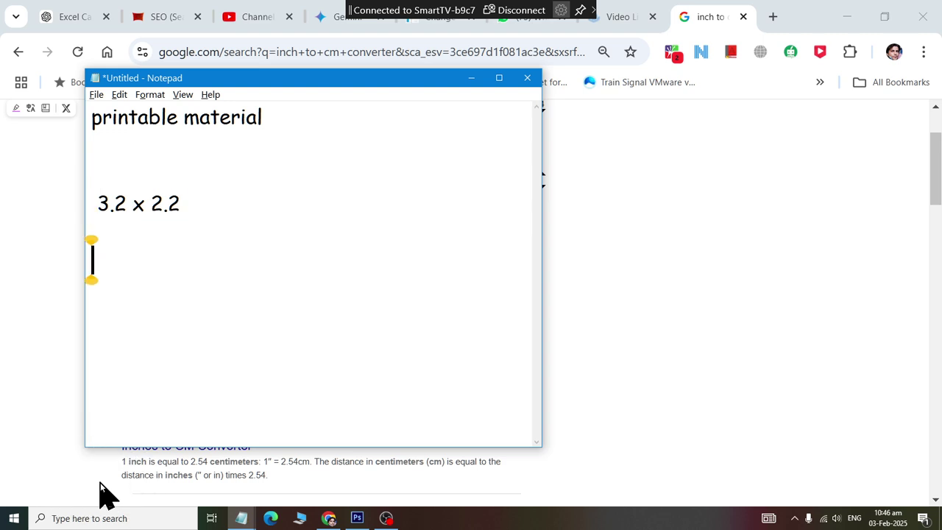
pyautogui.press('BackSpace')
pyautogui.write('inch')
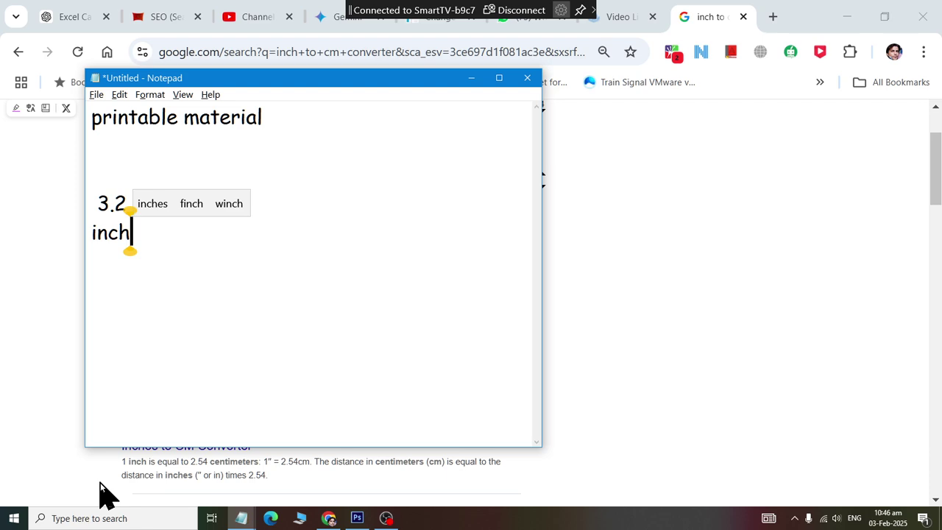
# Switch to Photoshop and set the new document's width and height units to Inches.
pyautogui.click(353, 515)
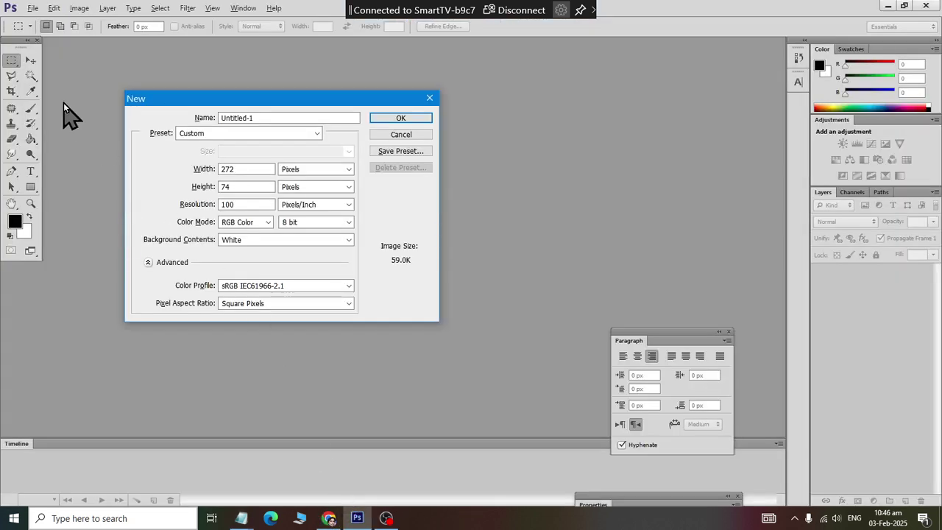
pyautogui.click(343, 173)
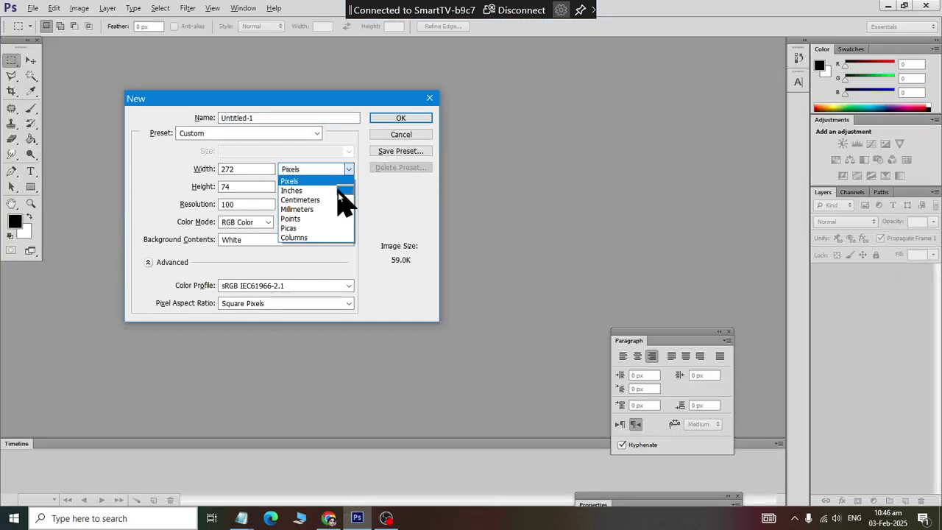
pyautogui.click(338, 192)
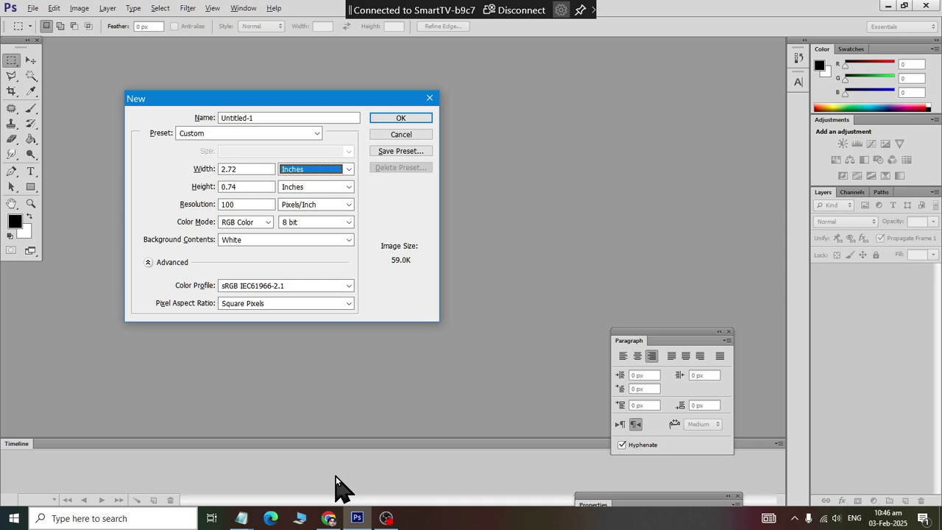
# Return to the Notepad note, add "width x height" on the line above the 3.2 x 2.2 dimensions, and switch back to Photoshop.
pyautogui.click(241, 518)
pyautogui.click(122, 202)
pyautogui.moveTo(123, 202)
pyautogui.mouseDown()
pyautogui.moveTo(95, 199)
pyautogui.moveTo(106, 204)
pyautogui.mouseUp()
pyautogui.doubleClick(139, 204)
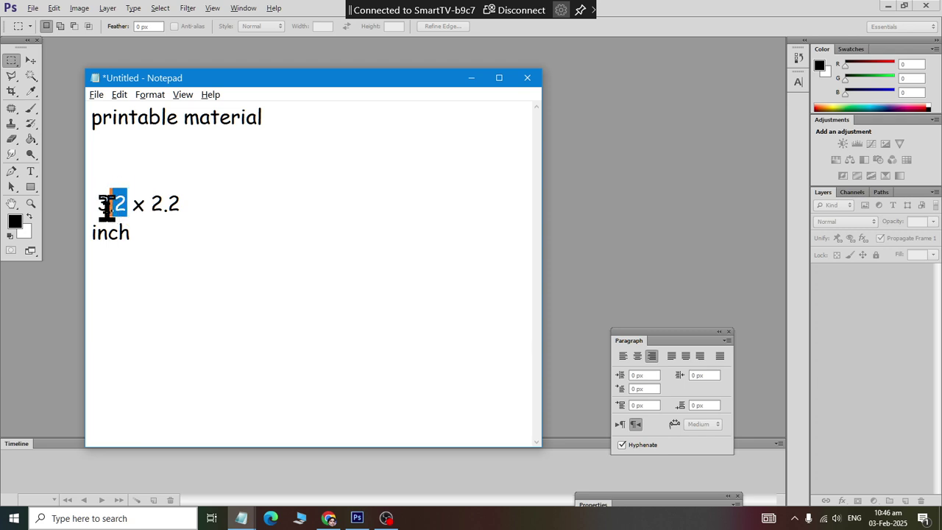
pyautogui.click(106, 184)
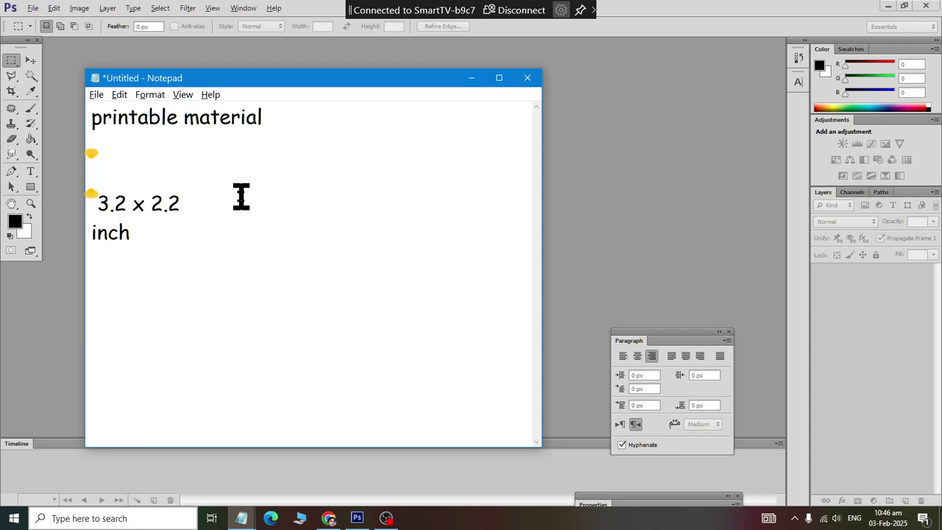
pyautogui.write('ww')
pyautogui.press('BackSpace')
pyautogui.write('idth')
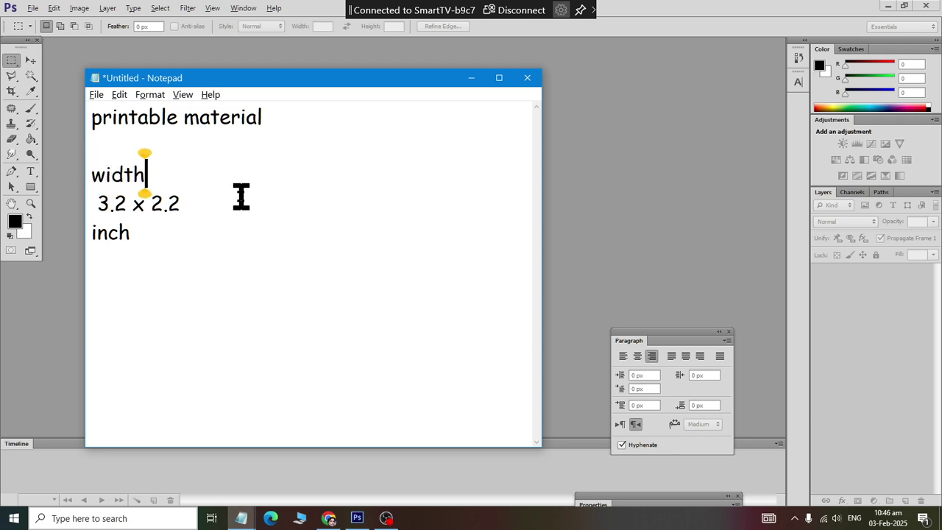
pyautogui.write(' x ')
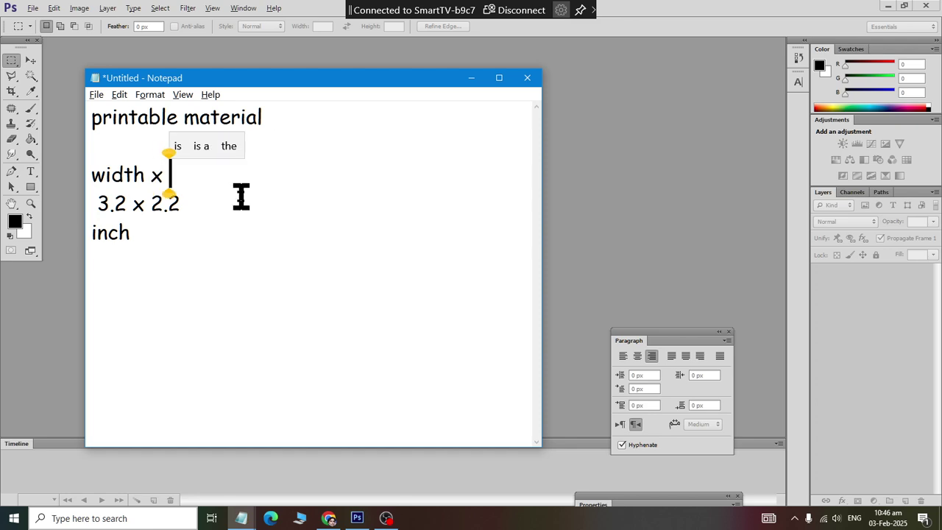
pyautogui.write('height')
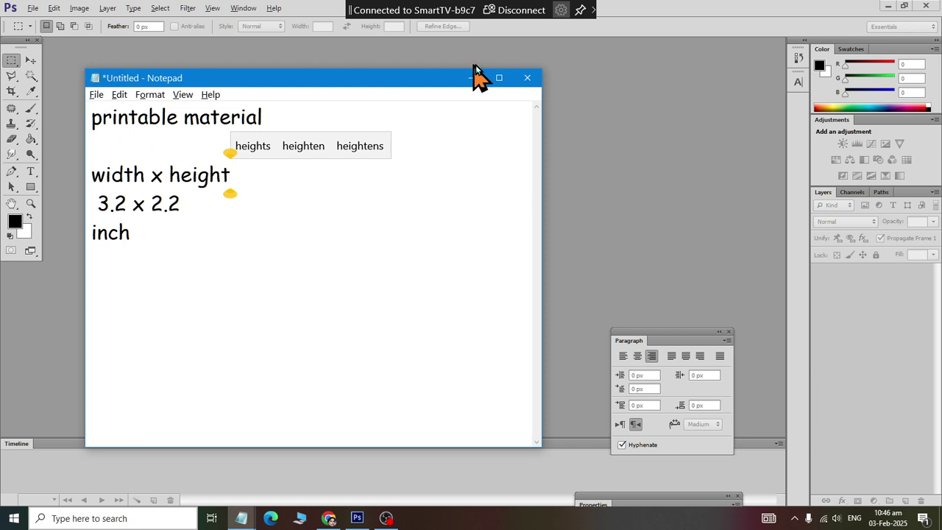
pyautogui.click(519, 452)
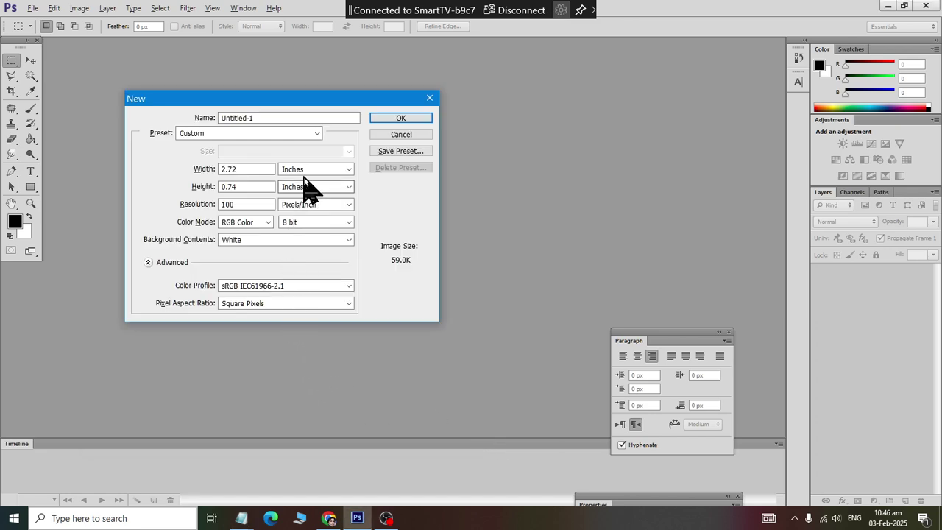
# Set the new document's width to 3.2 inches and its height to 2.2 inches, and create it.
pyautogui.write('2.2')
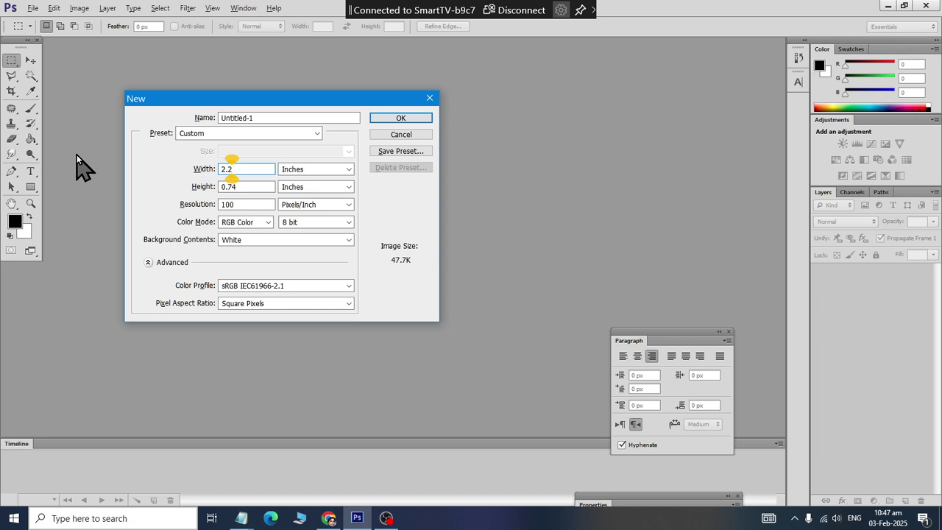
pyautogui.press('Tab')
pyautogui.hotkey('shift', 'Tab')
pyautogui.write('3.2')
pyautogui.press('Tab')
pyautogui.press('Tab')
pyautogui.write('2.2')
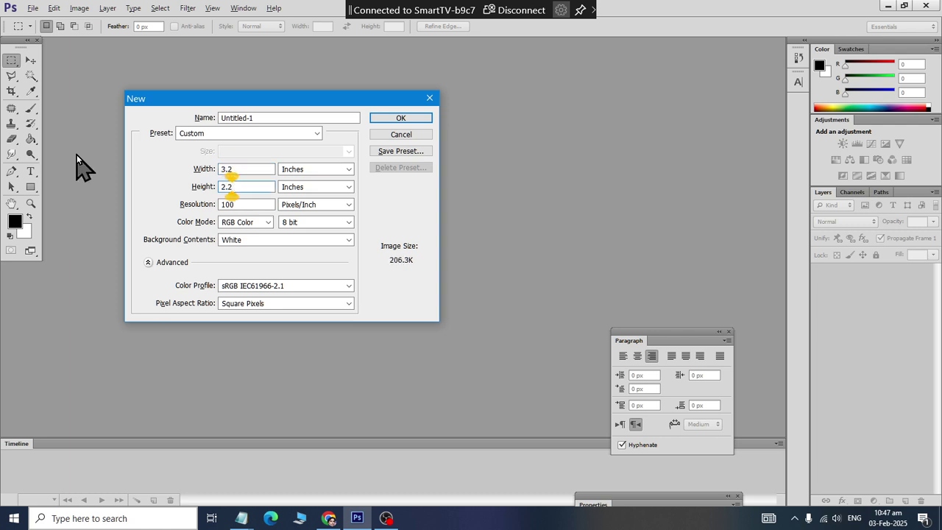
pyautogui.click(193, 204)
pyautogui.click(427, 120)
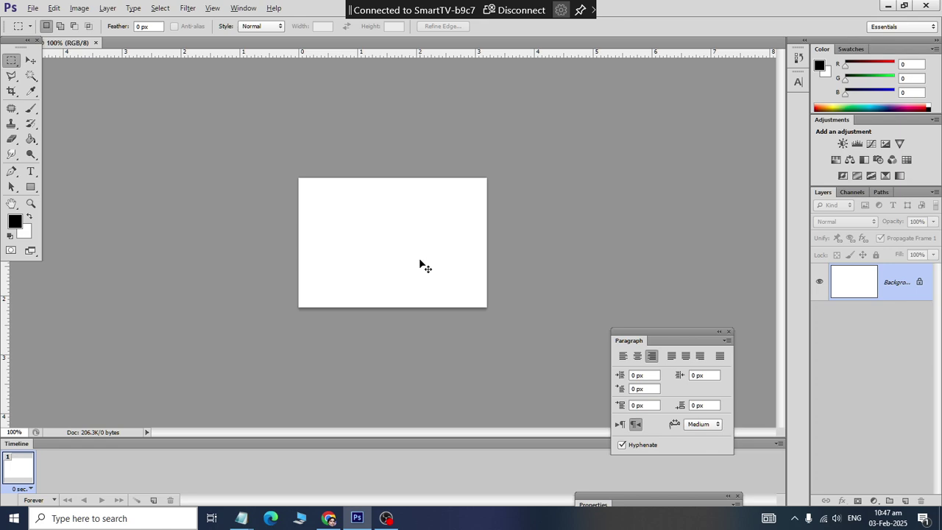
# Fit the canvas in the window and move the floating toolbox down, clear of the document's title and vertical ruler.
pyautogui.hotkey('ctrl', '0')
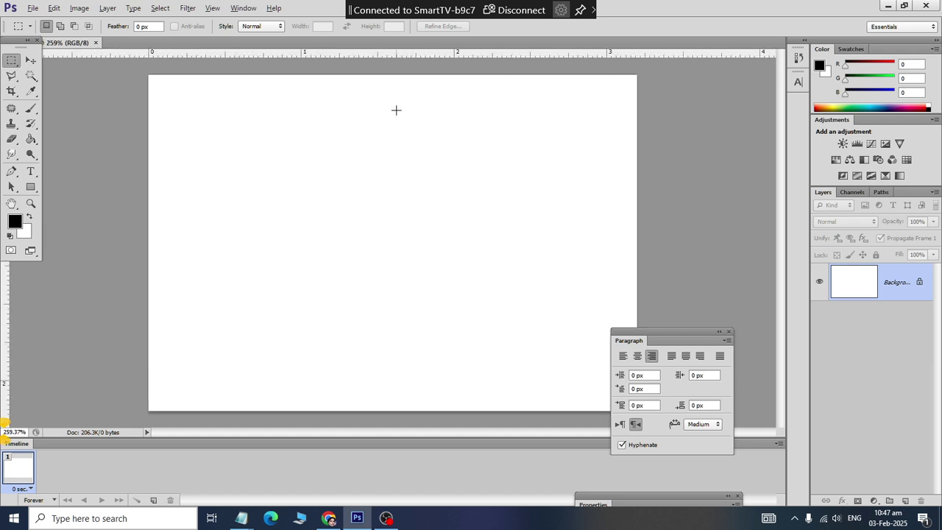
pyautogui.press('alt')
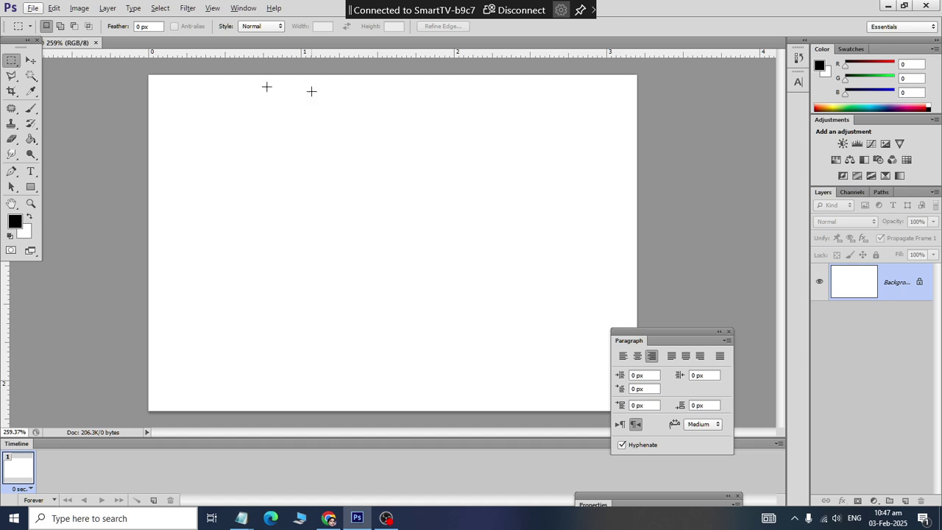
pyautogui.moveTo(21, 42); pyautogui.dragTo(55, 207)
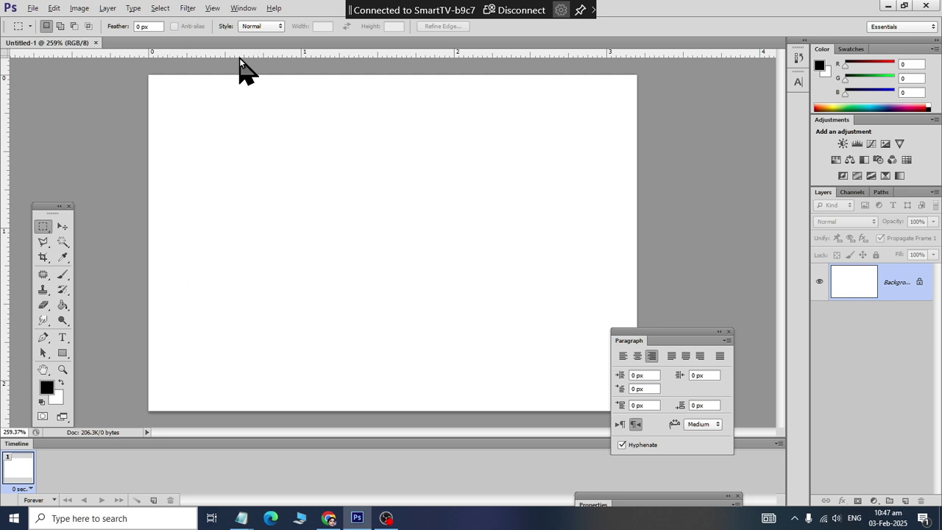
# Switch to Notepad, highlight the 3.2 width value in the note, and return to Photoshop.
pyautogui.hotkey('alt', 'Tab')
pyautogui.moveTo(98, 204); pyautogui.dragTo(127, 203)
pyautogui.hotkey('alt', 'Tab')
pyautogui.click(79, 9)
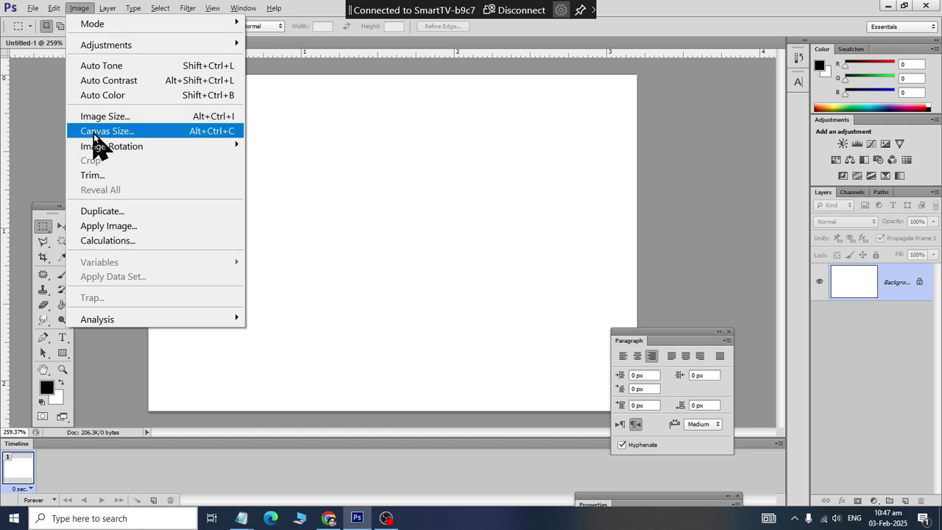
pyautogui.click(103, 119)
pyautogui.moveTo(151, 212); pyautogui.dragTo(130, 212)
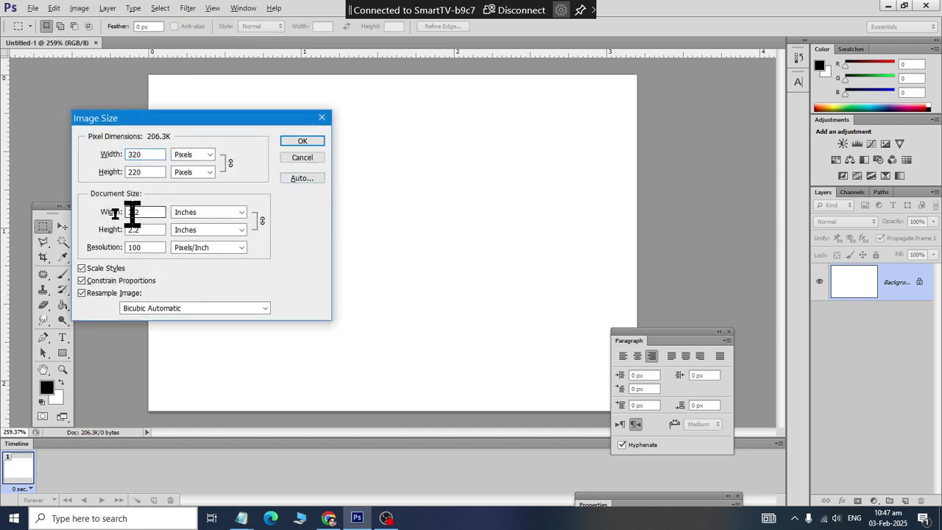
pyautogui.write('3')
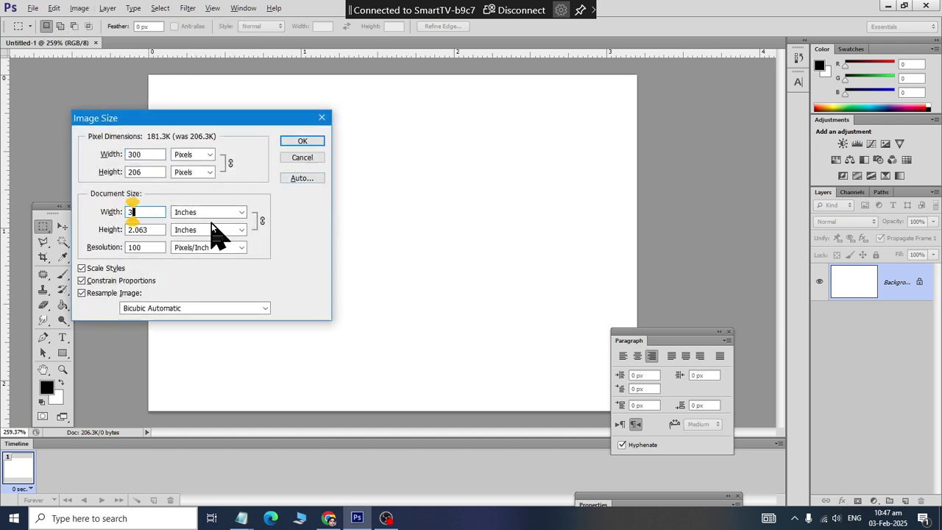
pyautogui.write('.6')
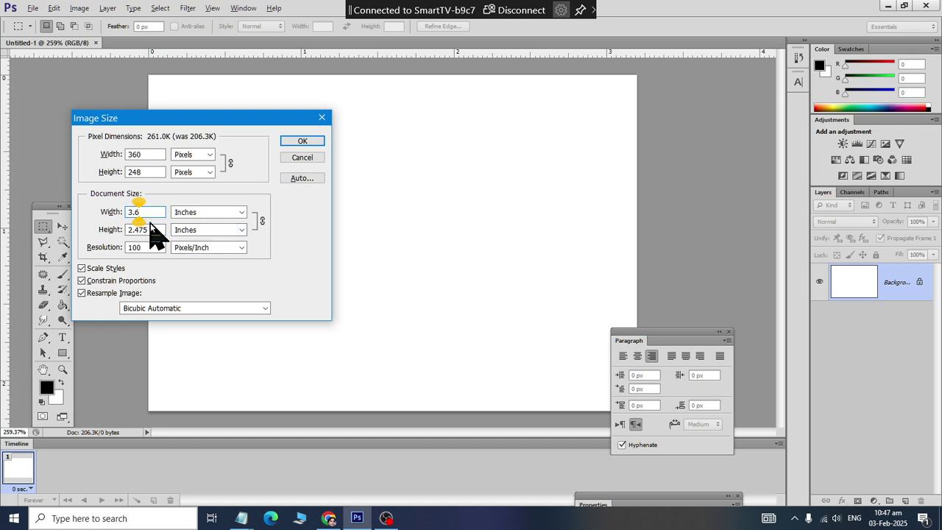
pyautogui.moveTo(163, 230); pyautogui.dragTo(126, 229)
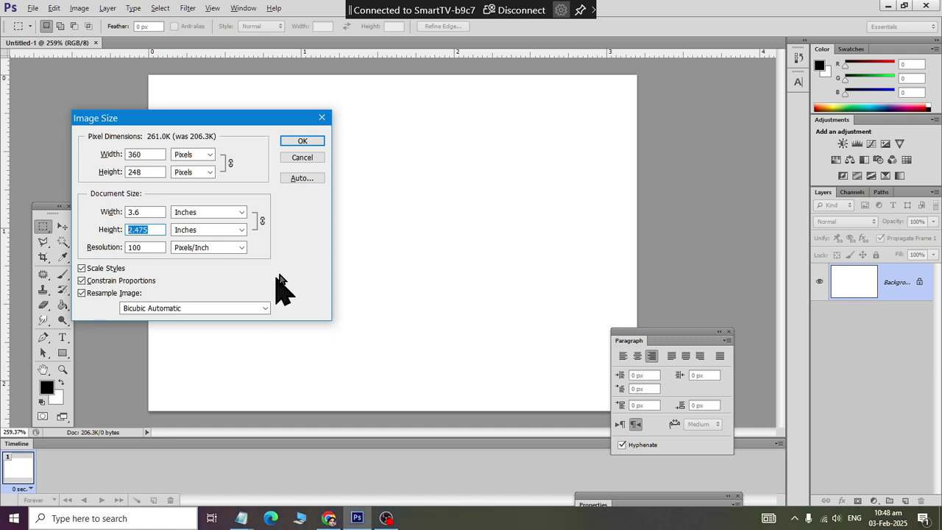
pyautogui.click(301, 157)
# Resize the image to a width of 3.6 inches with Scale Styles and Constrain Proportions turned off.
pyautogui.click(79, 8)
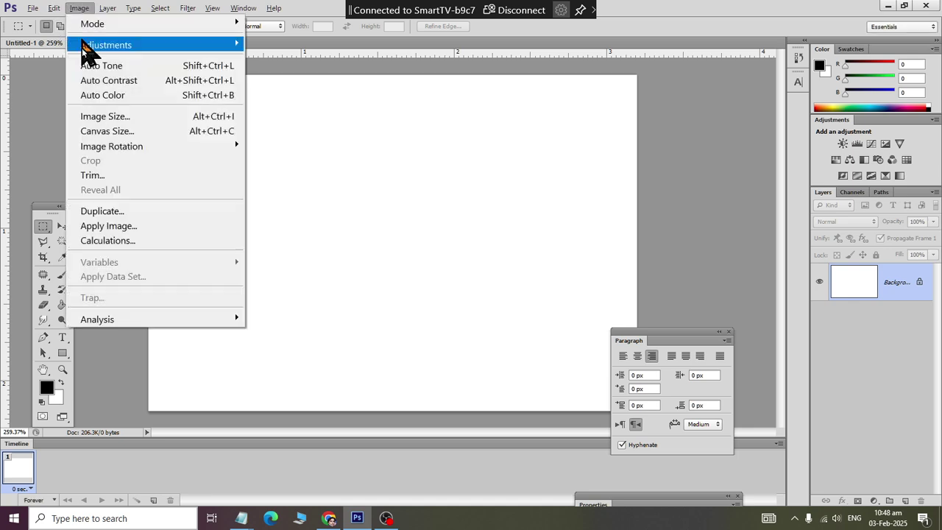
pyautogui.click(92, 116)
pyautogui.click(95, 269)
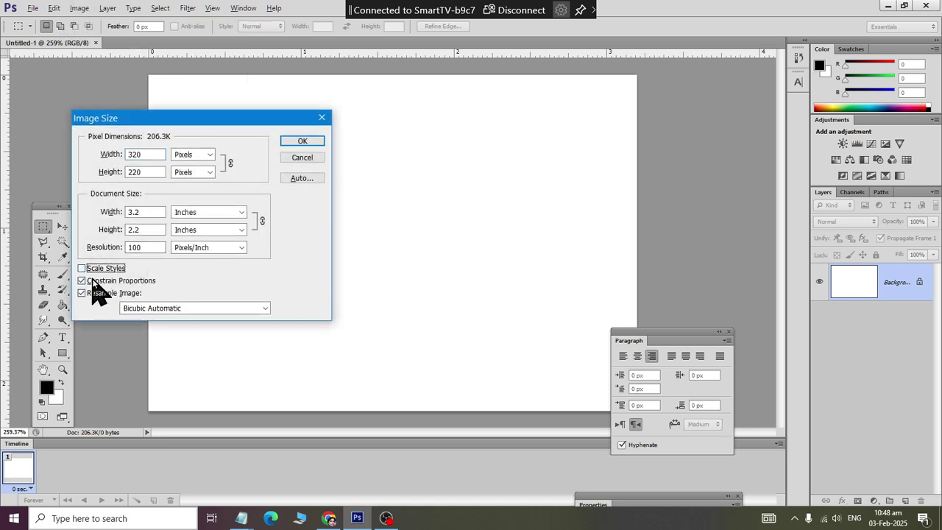
pyautogui.click(92, 280)
pyautogui.doubleClick(131, 212)
pyautogui.write('3')
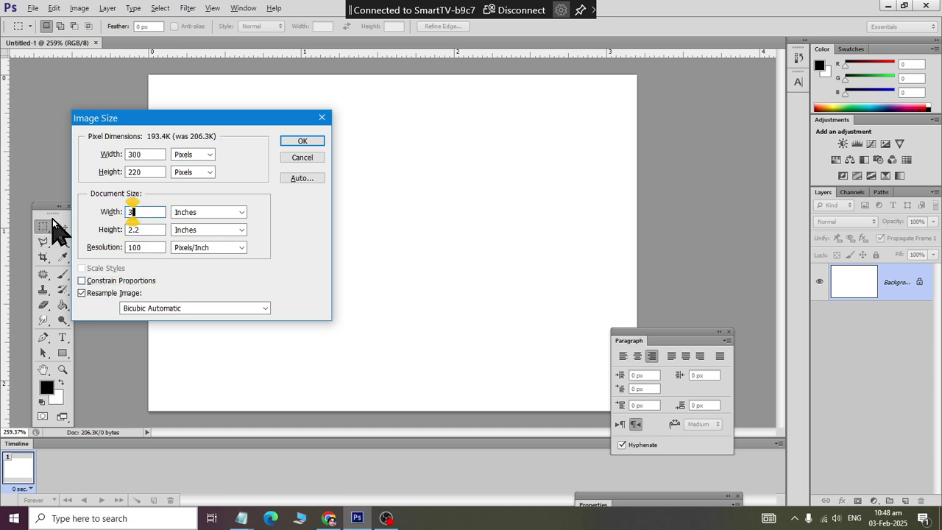
pyautogui.write('.6')
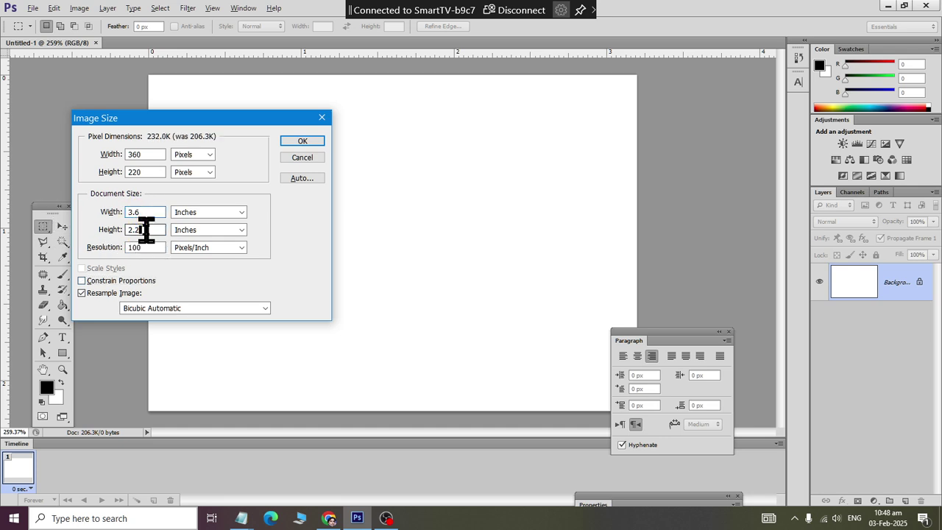
pyautogui.click(141, 230)
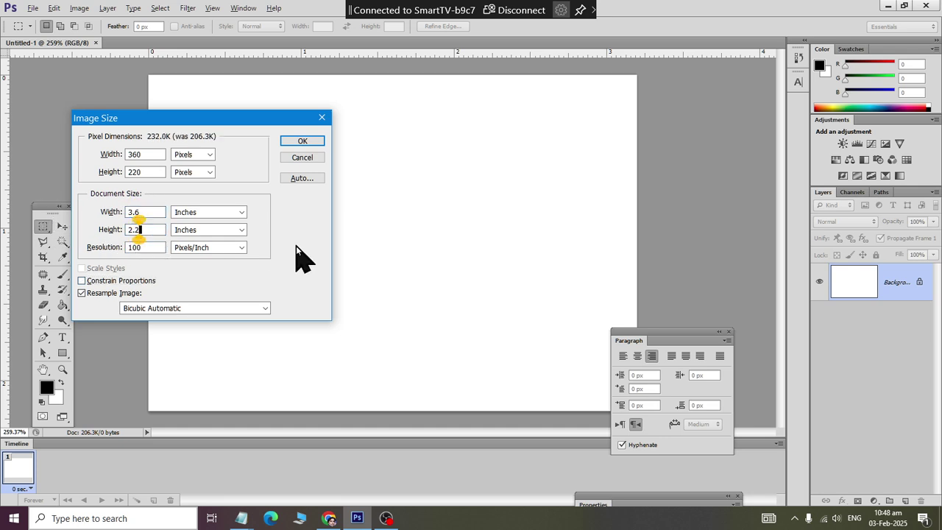
pyautogui.click(315, 140)
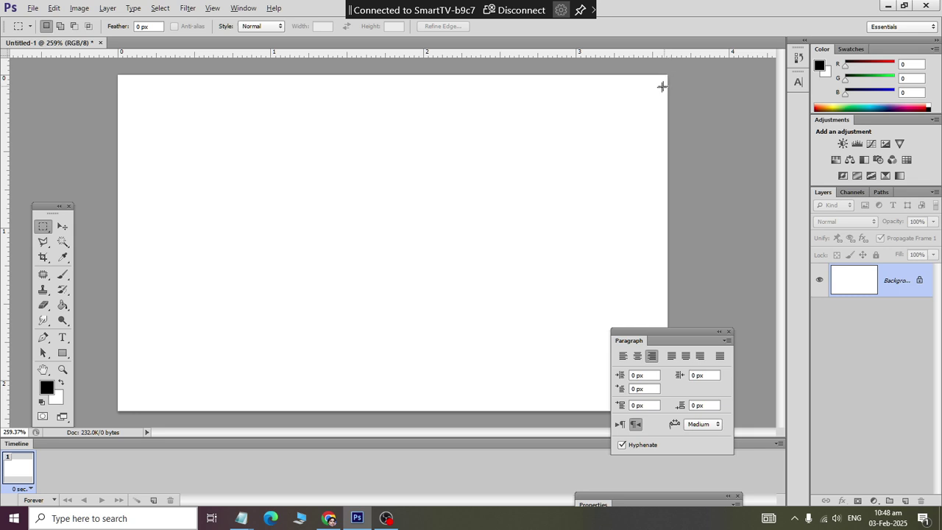
# Switch to Notepad and highlight the 3.2 x 2.2 dimensions for reference.
pyautogui.hotkey('alt', 'Tab')
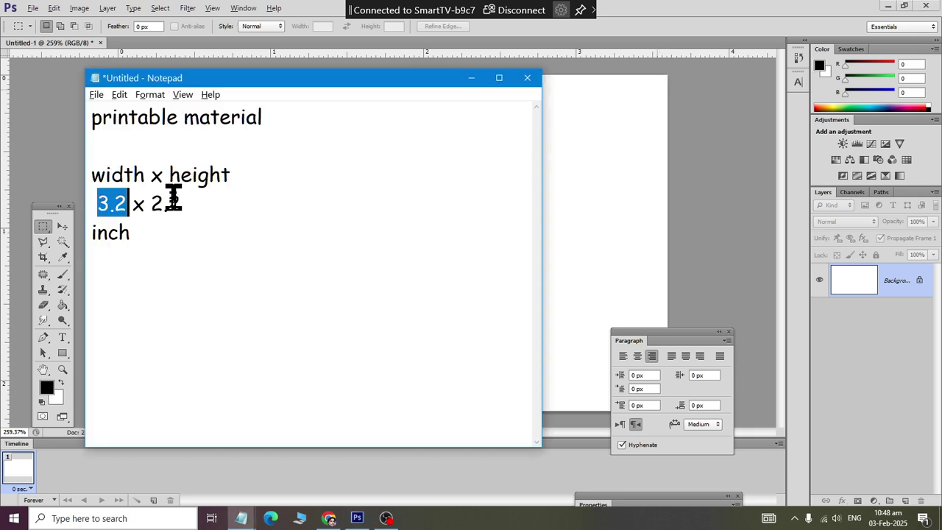
pyautogui.click(181, 202)
pyautogui.moveTo(97, 204); pyautogui.dragTo(213, 204)
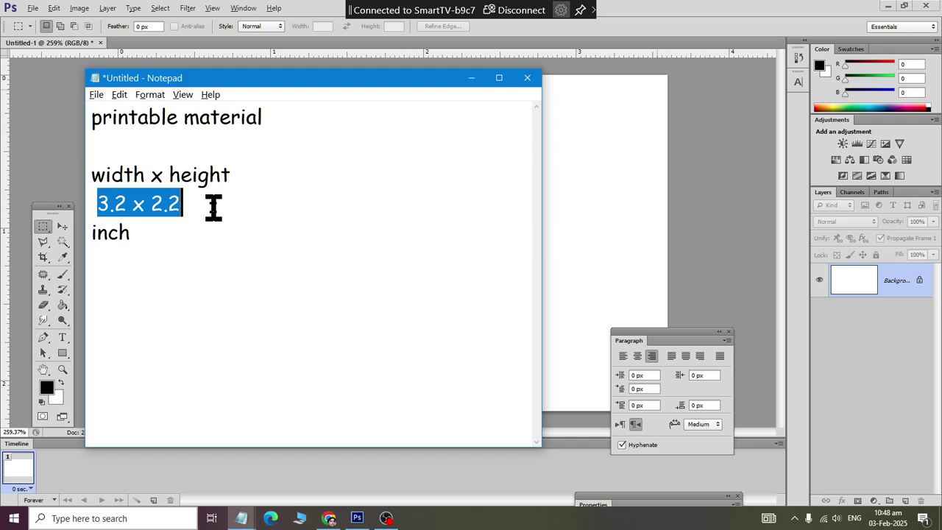
# Add the dimensions "3.6 x 2.2 CM" to the note, leaving one blank line below "inch".
pyautogui.click(162, 240)
pyautogui.press('Return')
pyautogui.press('Return')
pyautogui.write('3')
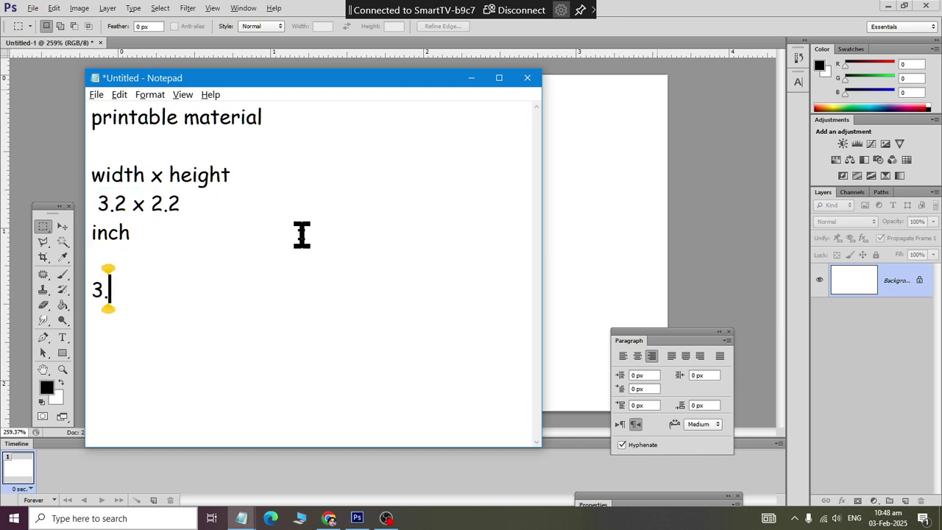
pyautogui.write('.6 x 2.')
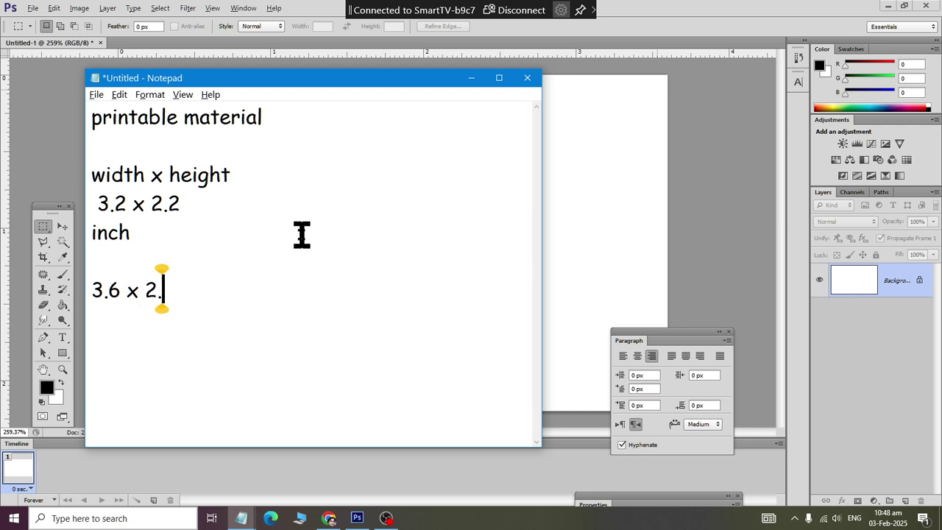
pyautogui.press('BackSpace')
pyautogui.press('BackSpace')
pyautogui.press('BackSpace')
pyautogui.write('x')
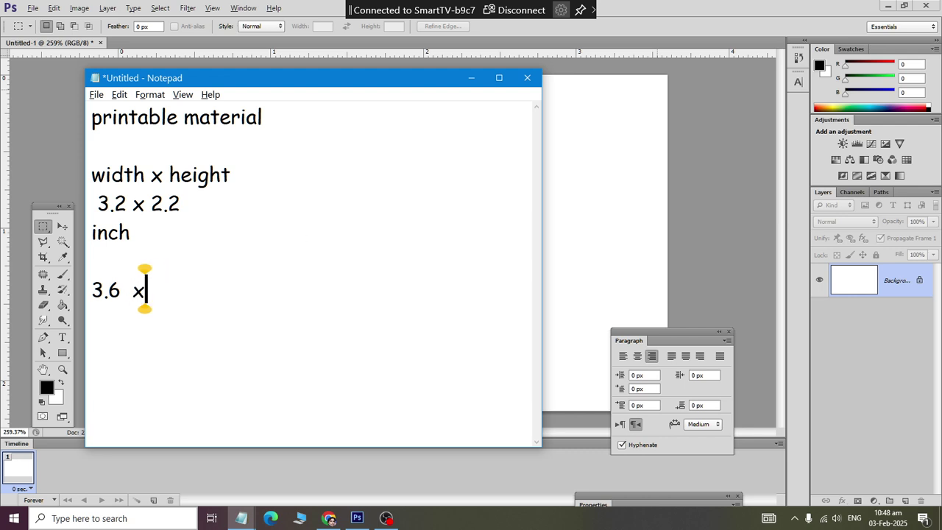
pyautogui.write(' 2.2 cM')
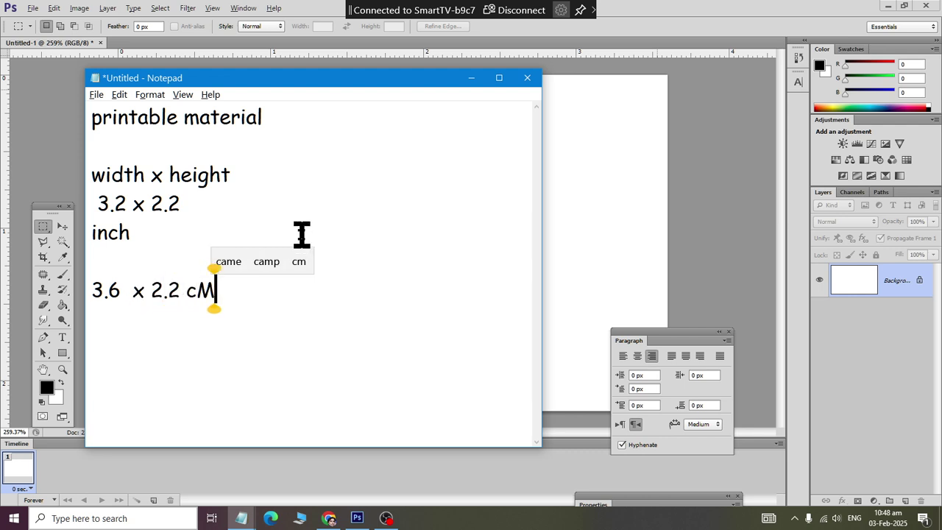
pyautogui.press('BackSpace')
pyautogui.press('BackSpace')
pyautogui.write('CM')
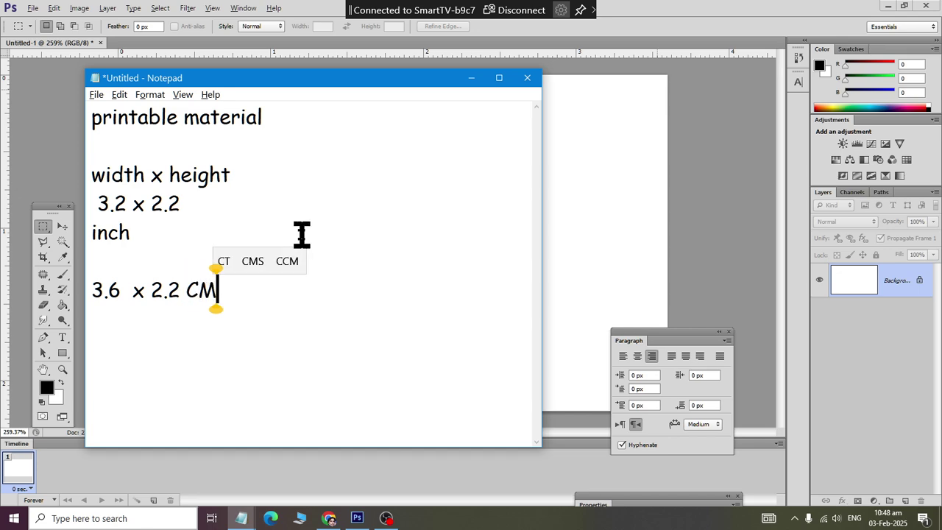
# Switch to Photoshop and create a new document 3.6 centimeters wide and 2.2 centimeters high.
pyautogui.hotkey('alt', 'Tab')
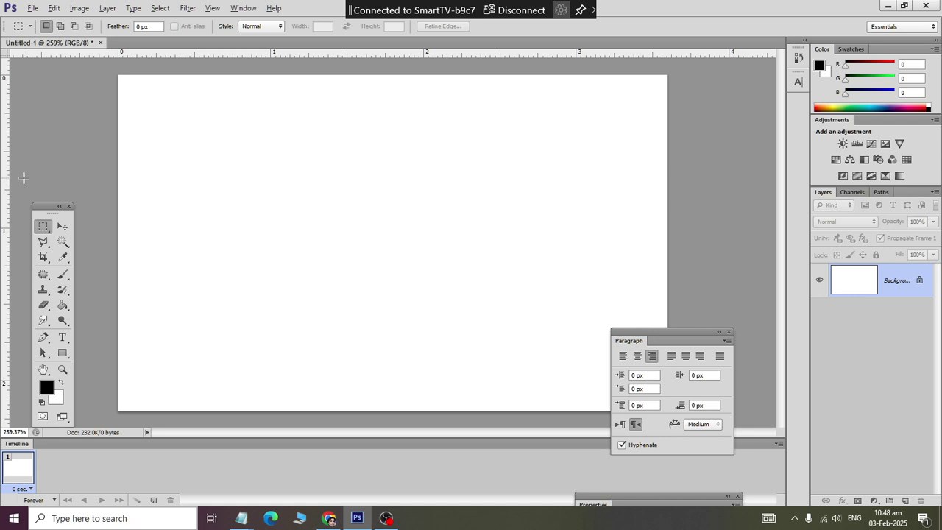
pyautogui.click(33, 8)
pyautogui.click(40, 20)
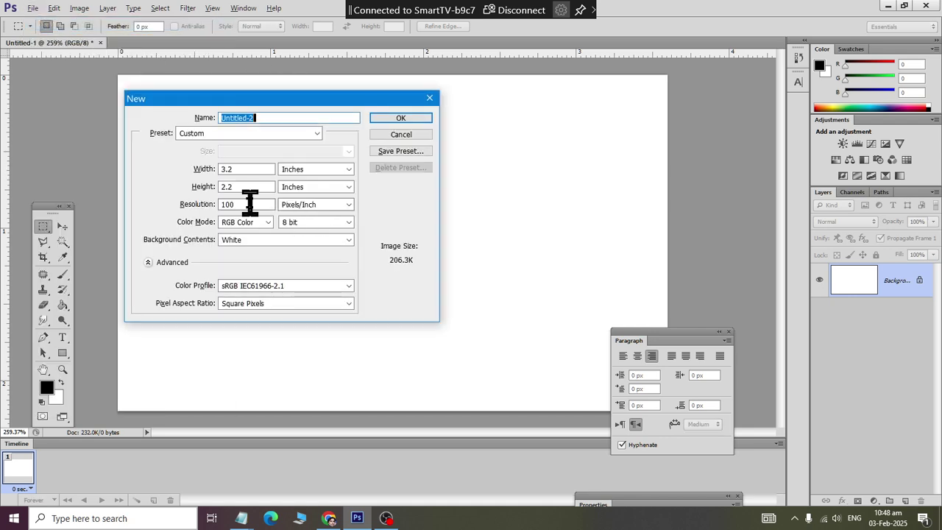
pyautogui.doubleClick(244, 168)
pyautogui.write('3.6')
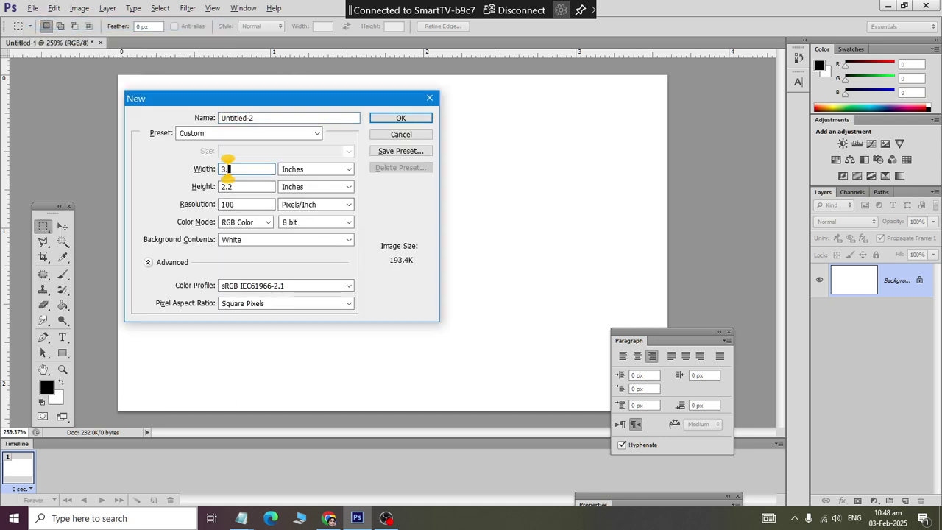
pyautogui.click(321, 171)
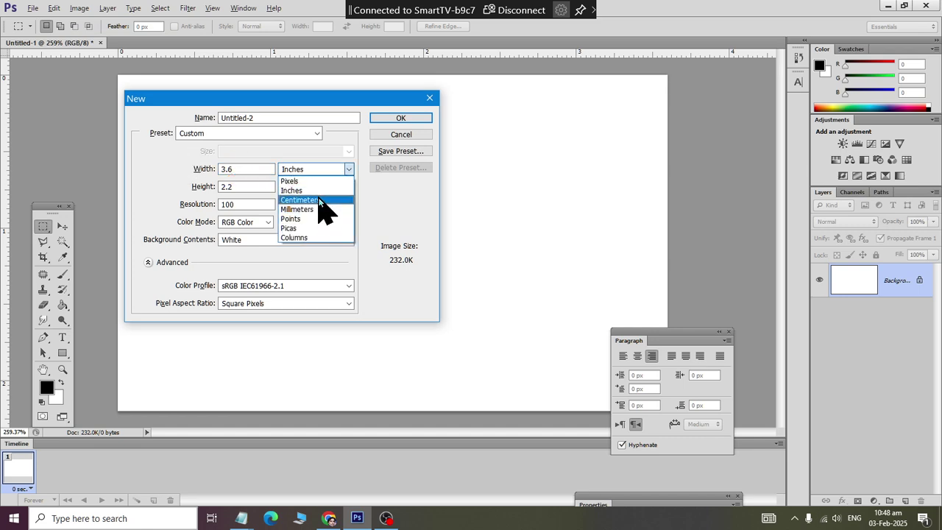
pyautogui.click(320, 200)
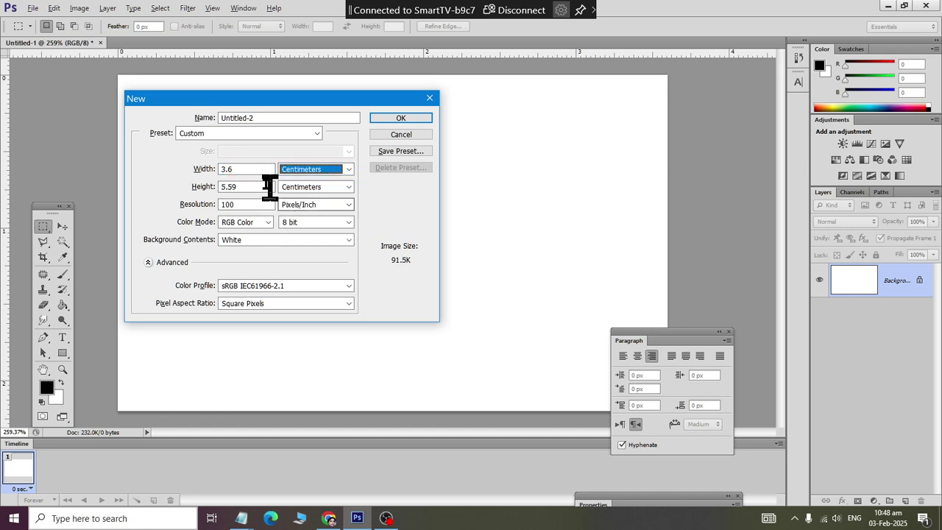
pyautogui.doubleClick(244, 187)
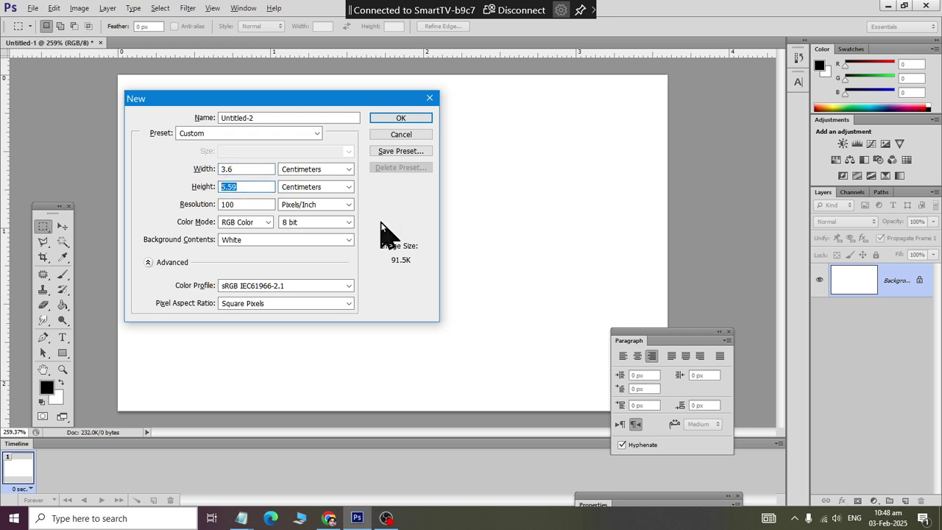
pyautogui.write('2.2')
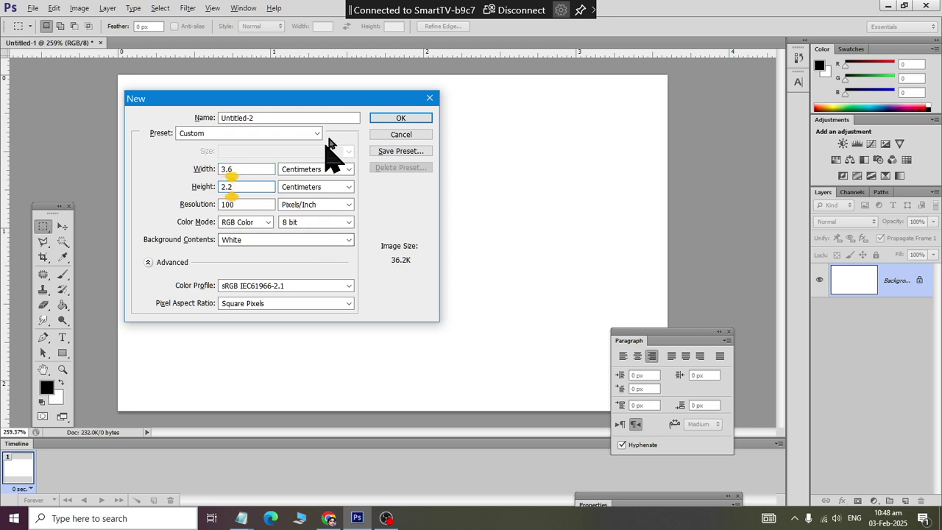
pyautogui.click(403, 118)
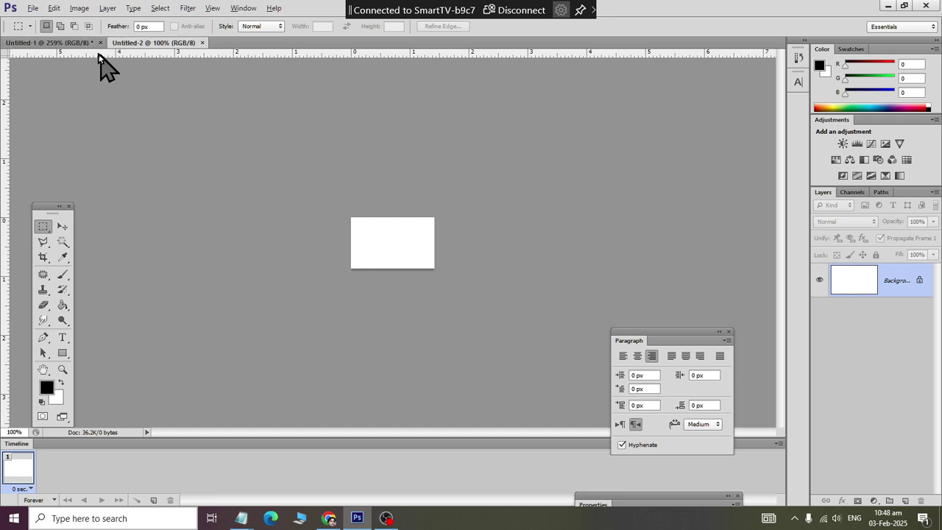
# Compare the canvas of the new centimeter document with that of the first, inch-based document.
pyautogui.scroll(10, 354, 196)
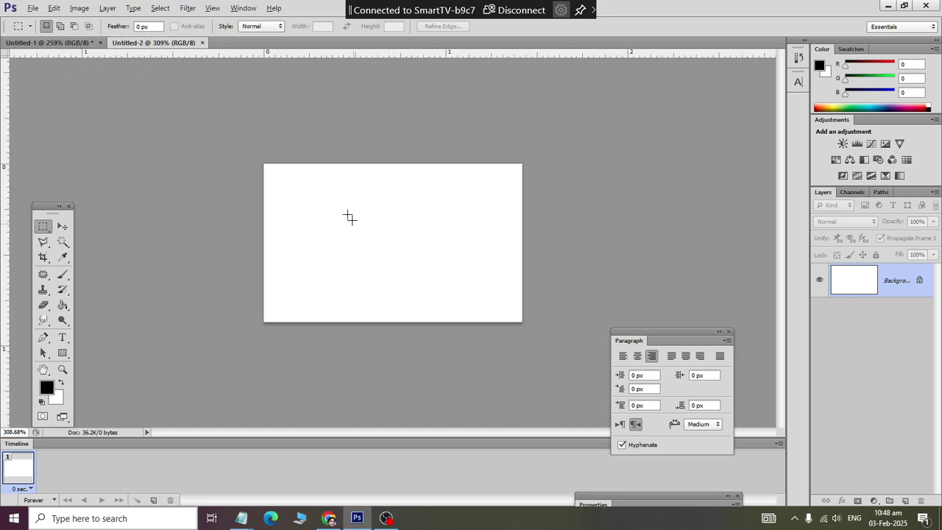
pyautogui.click(70, 43)
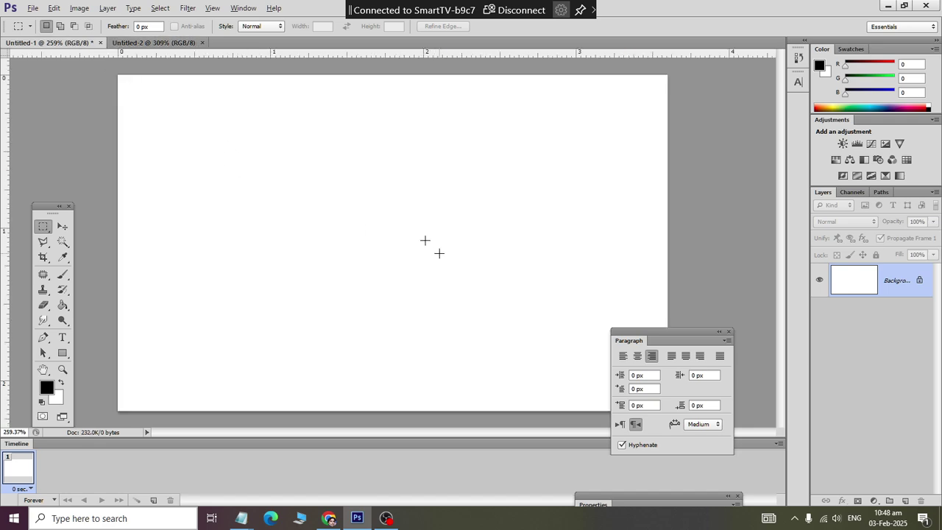
pyautogui.scroll(-5, 290, 237)
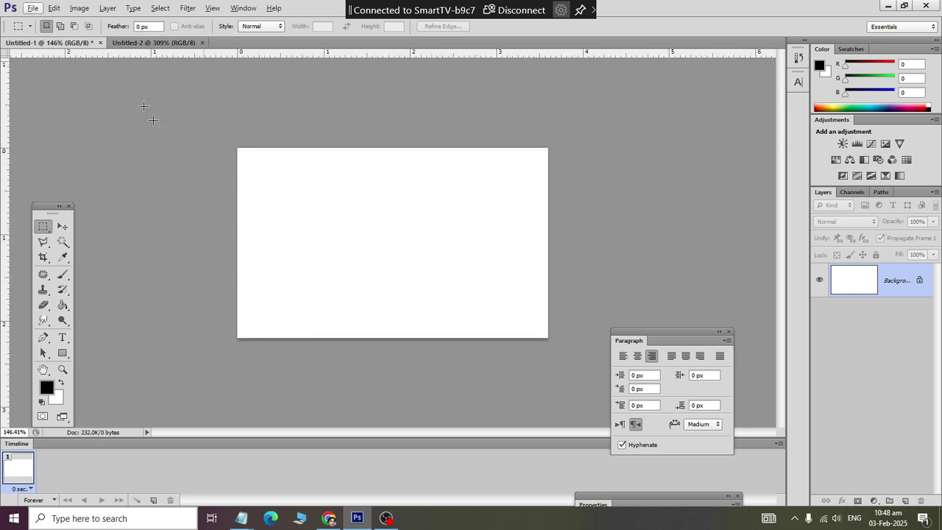
# Enlarge both canvases to the same apparent size and compare the rulers of the inch-based and centimeter-based documents.
pyautogui.scroll(2, 132, 71)
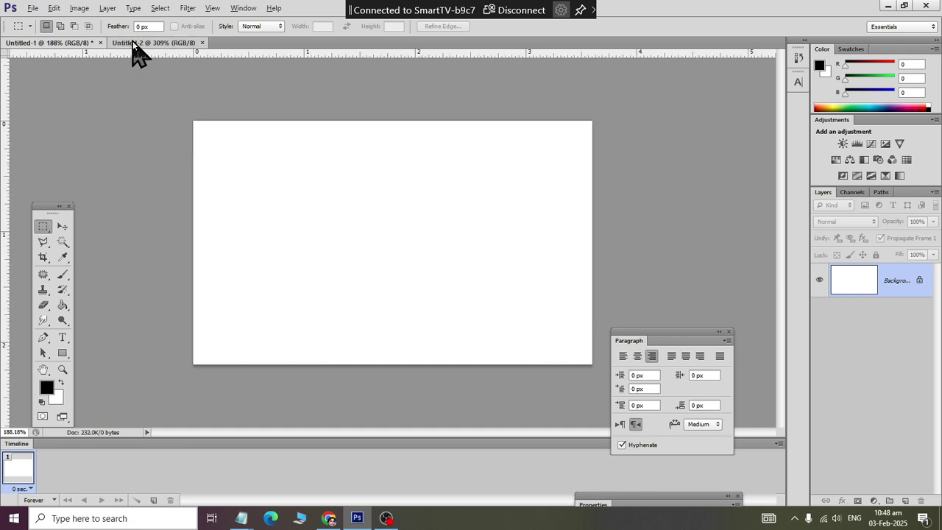
pyautogui.click(134, 43)
pyautogui.scroll(3, 135, 46)
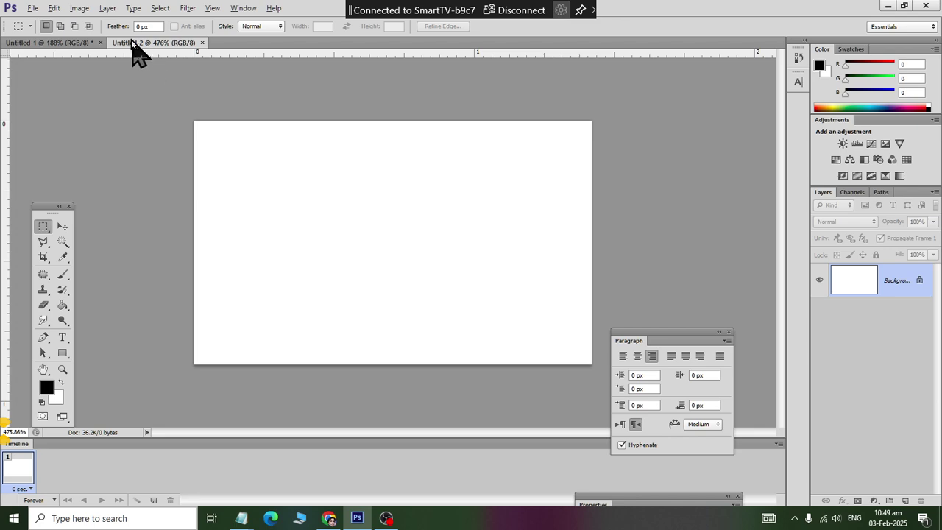
pyautogui.click(36, 44)
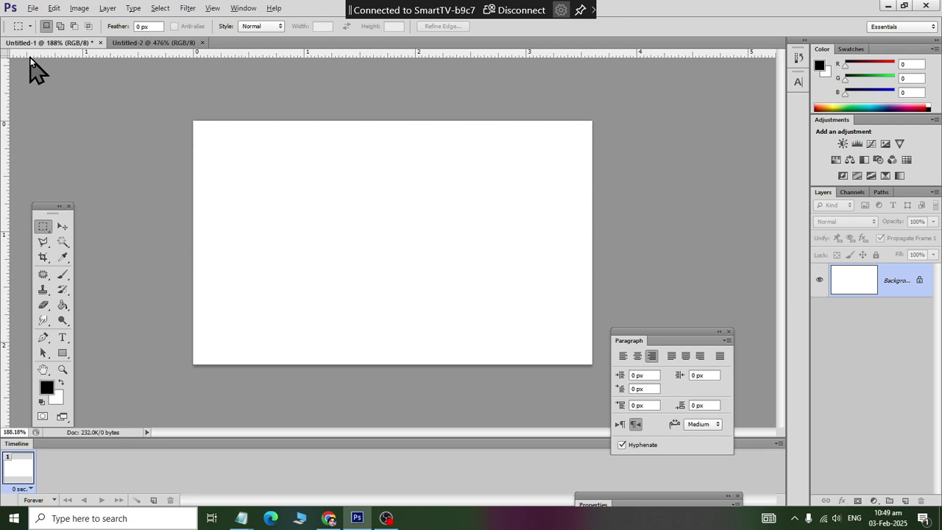
# Switch to the length converter in Chrome and convert 1 inch to centimetres, followed by millimetres.
pyautogui.hotkey('alt', 'Tab')
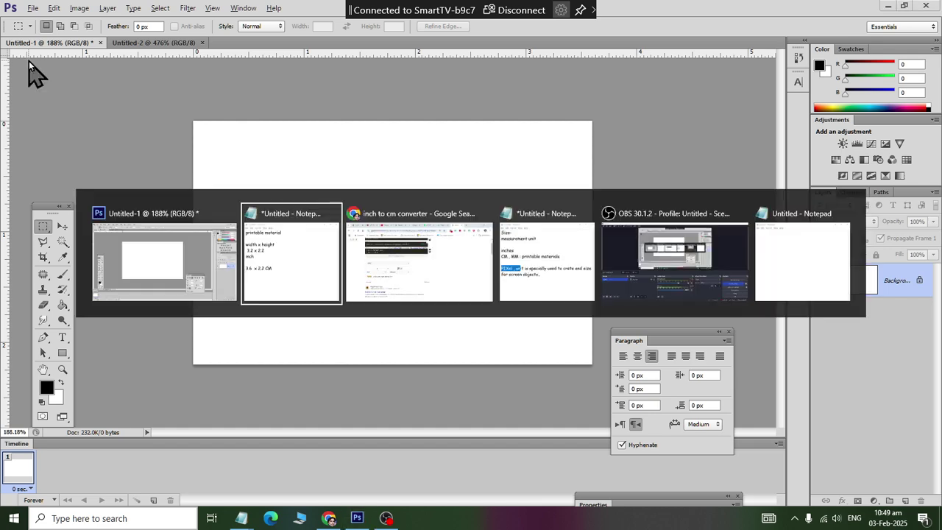
pyautogui.hotkey('alt', 'Tab')
pyautogui.hotkey('alt', 'Tab')
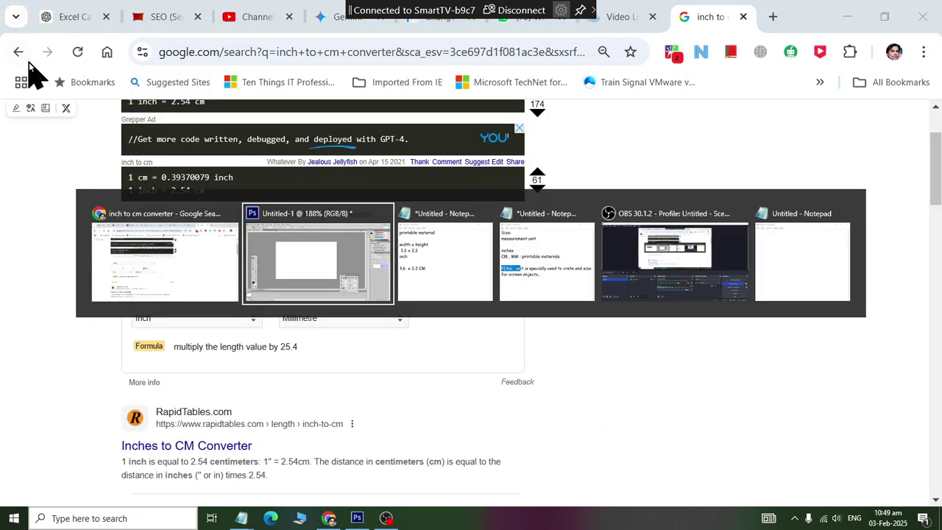
pyautogui.hotkey('alt', 'Tab')
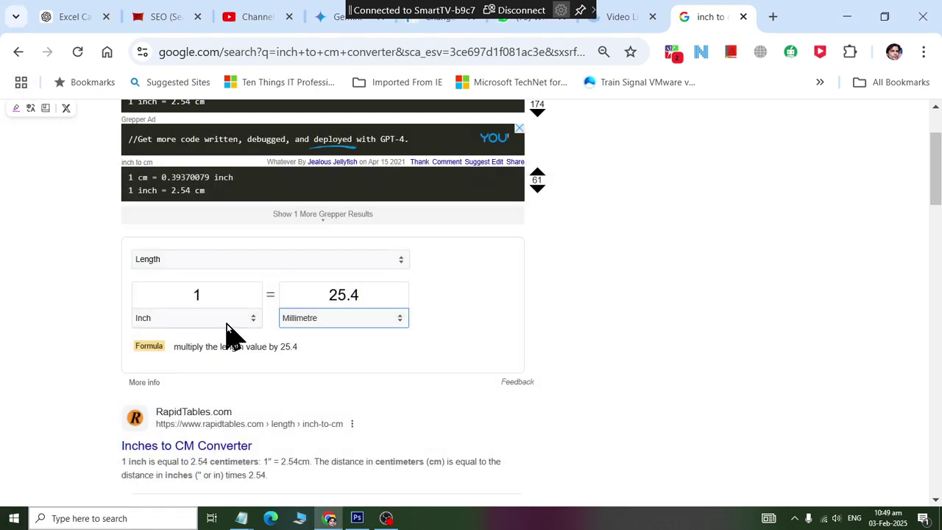
pyautogui.click(231, 295)
pyautogui.click(389, 318)
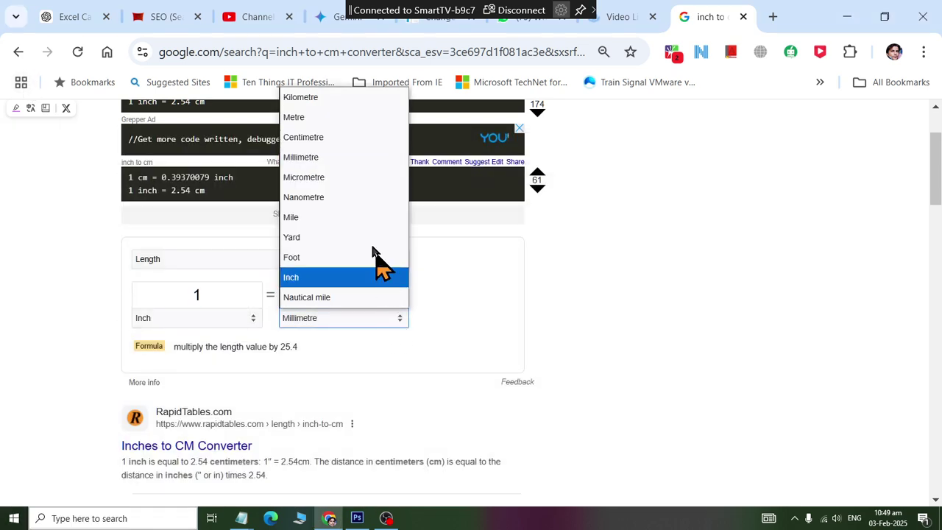
pyautogui.click(360, 141)
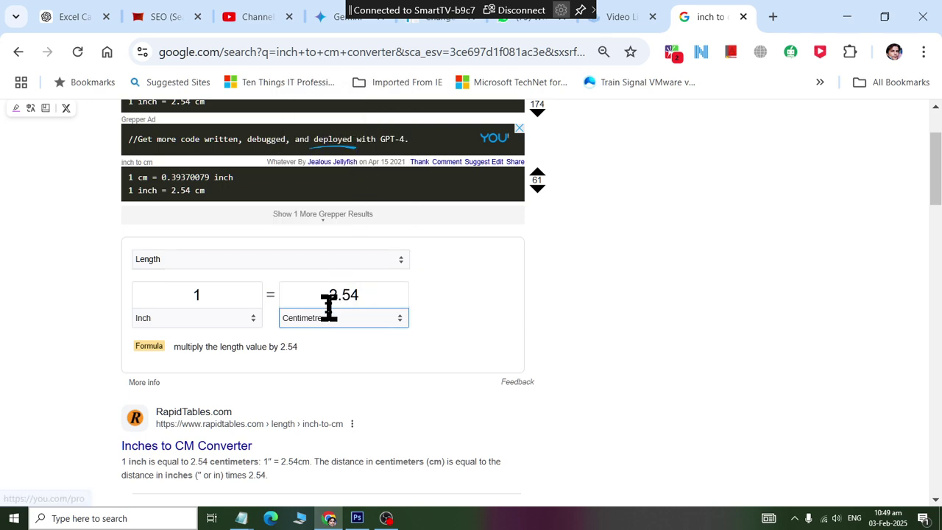
pyautogui.moveTo(326, 295); pyautogui.dragTo(374, 295)
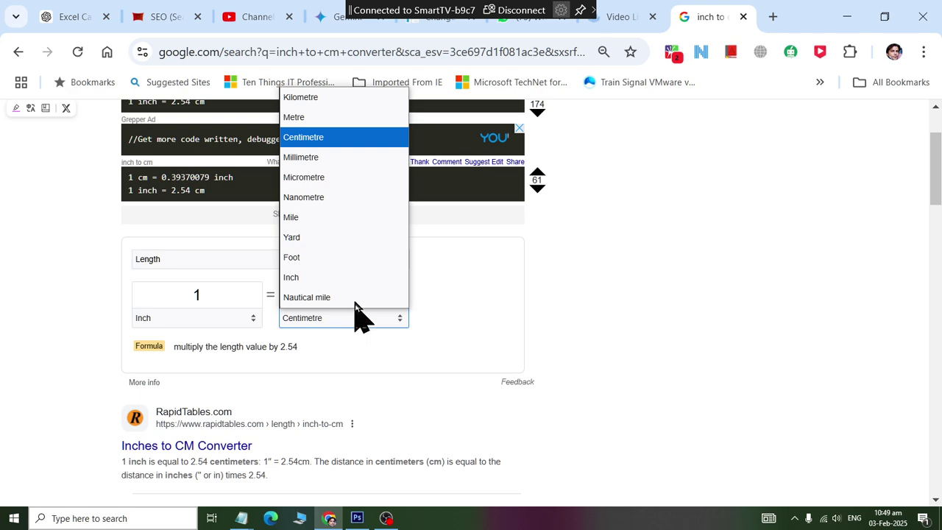
pyautogui.click(352, 157)
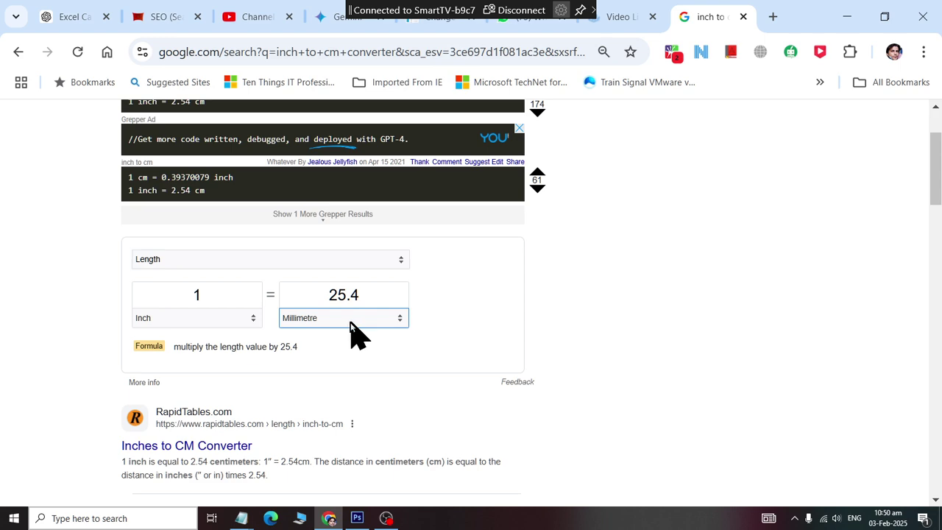
# Convert 3.6 centimetres to inches in the length converter and highlight the result.
pyautogui.click(220, 318)
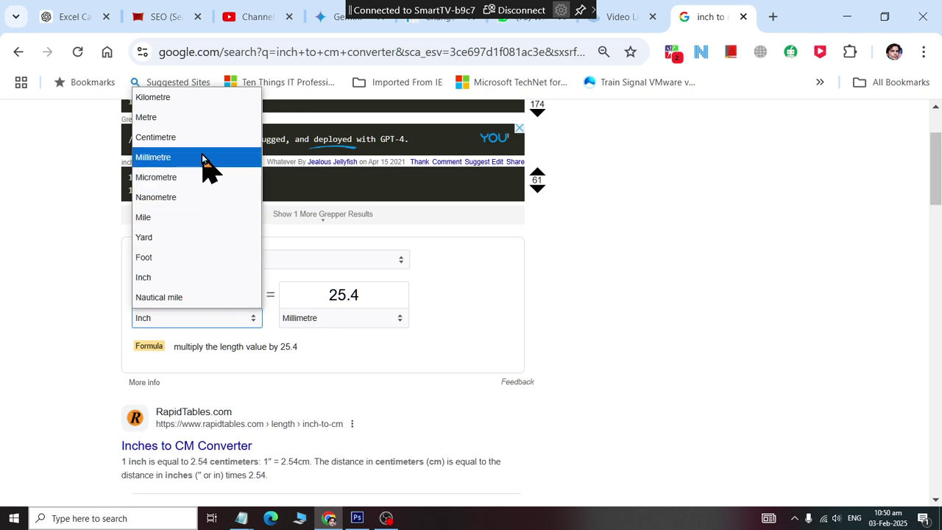
pyautogui.click(196, 141)
pyautogui.moveTo(181, 297); pyautogui.dragTo(237, 298)
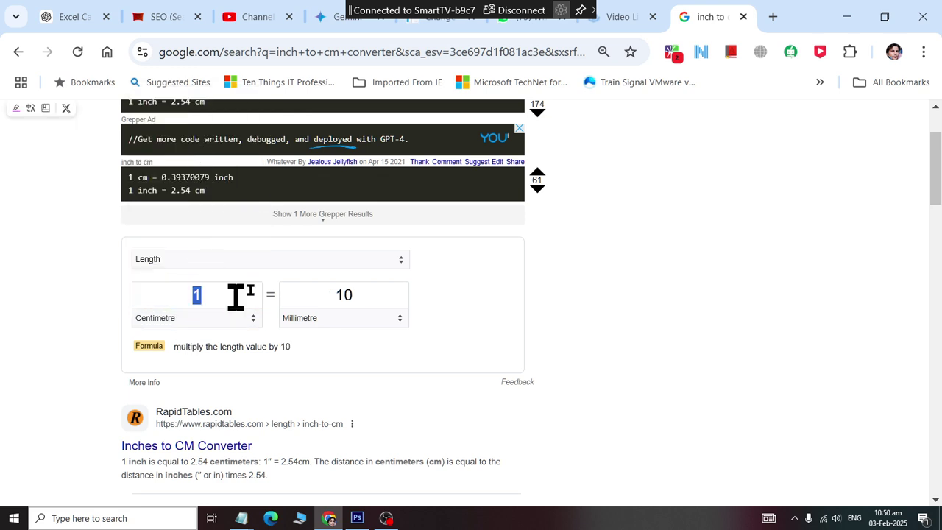
pyautogui.write('3.6')
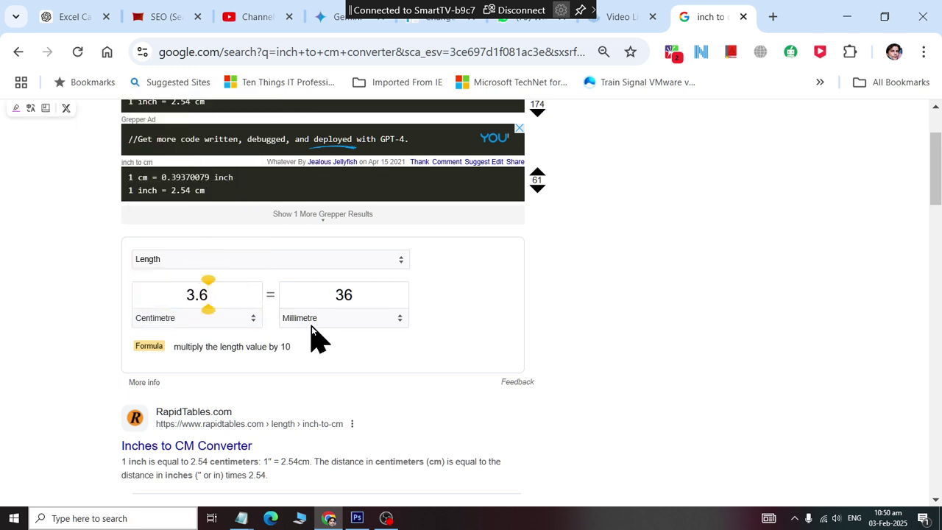
pyautogui.click(321, 312)
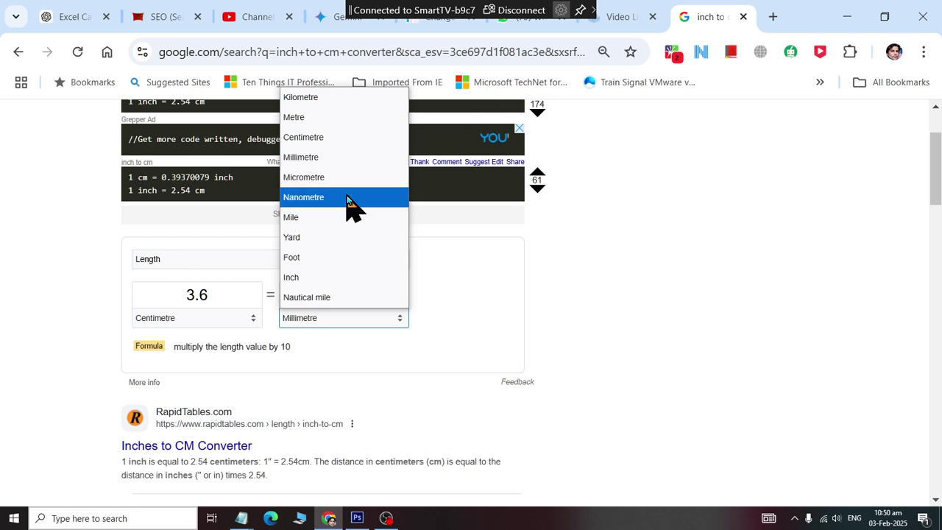
pyautogui.click(326, 276)
pyautogui.moveTo(317, 294); pyautogui.dragTo(388, 288)
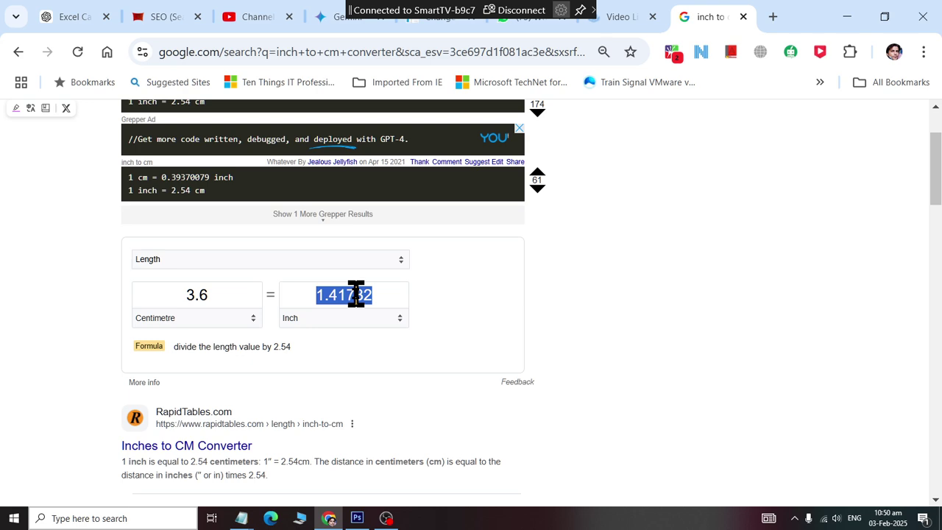
# Check the inch-based document in Photoshop against the converted inch value in Chrome.
pyautogui.hotkey('alt', 'Tab')
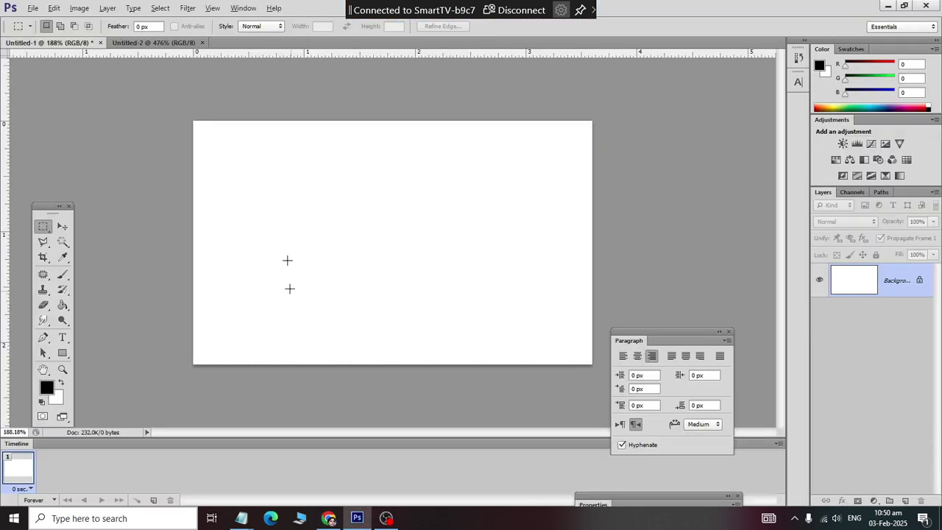
pyautogui.scroll(-1, 164, 160)
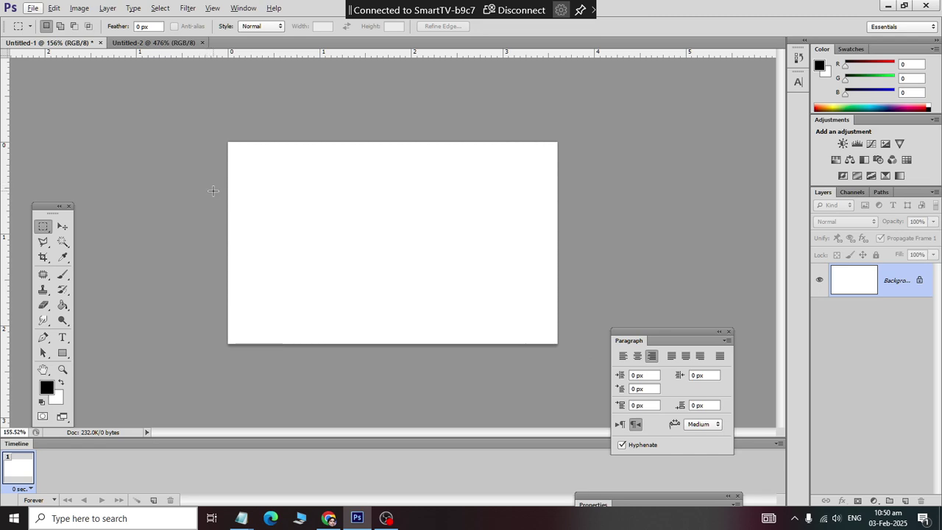
pyautogui.hotkey('alt', 'Tab')
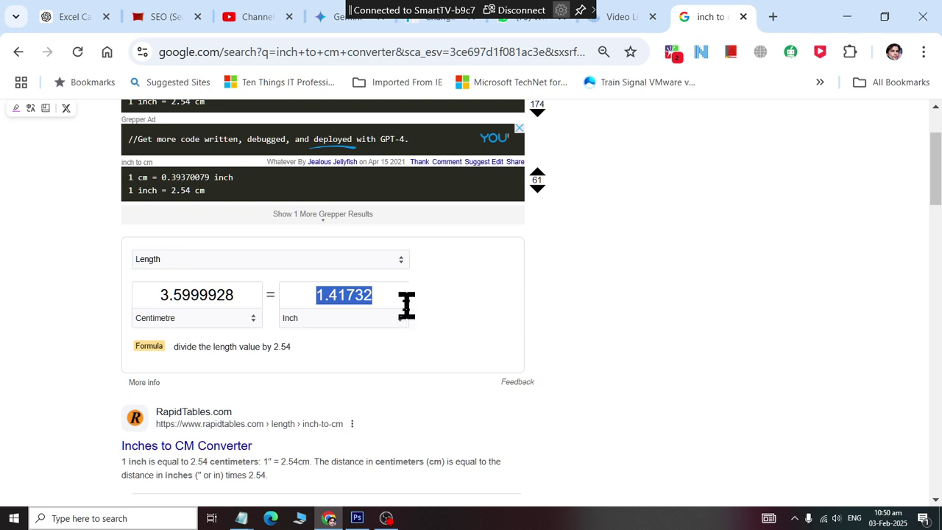
pyautogui.click(214, 325)
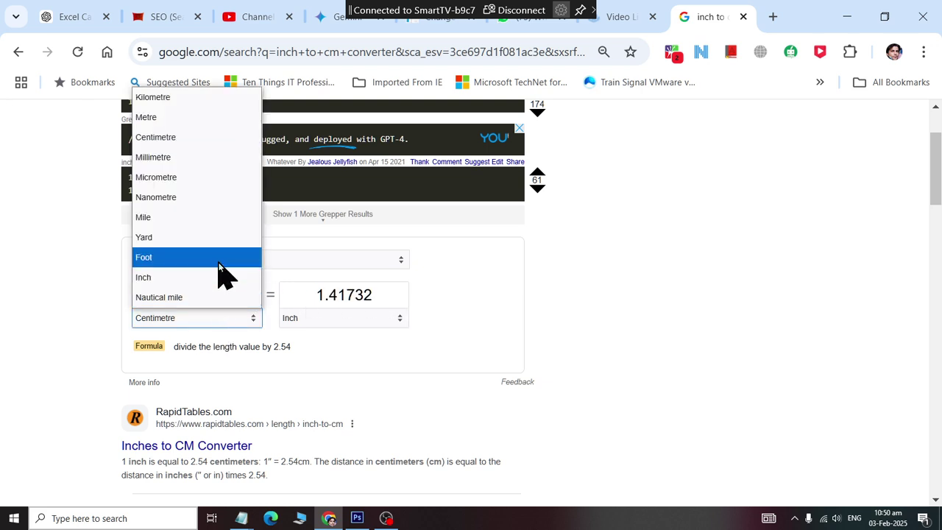
pyautogui.click(416, 344)
# Switch to Photoshop and close both open documents without saving.
pyautogui.hotkey('alt', 'Tab')
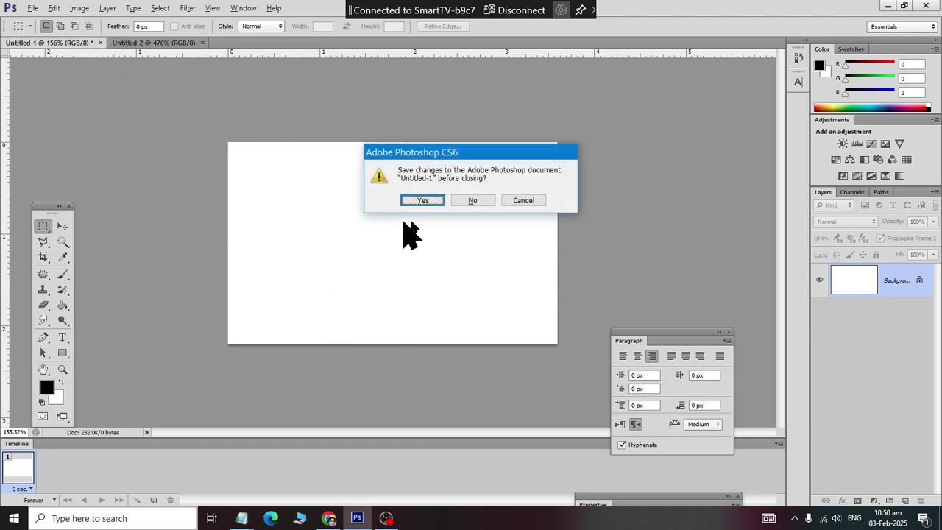
pyautogui.click(471, 200)
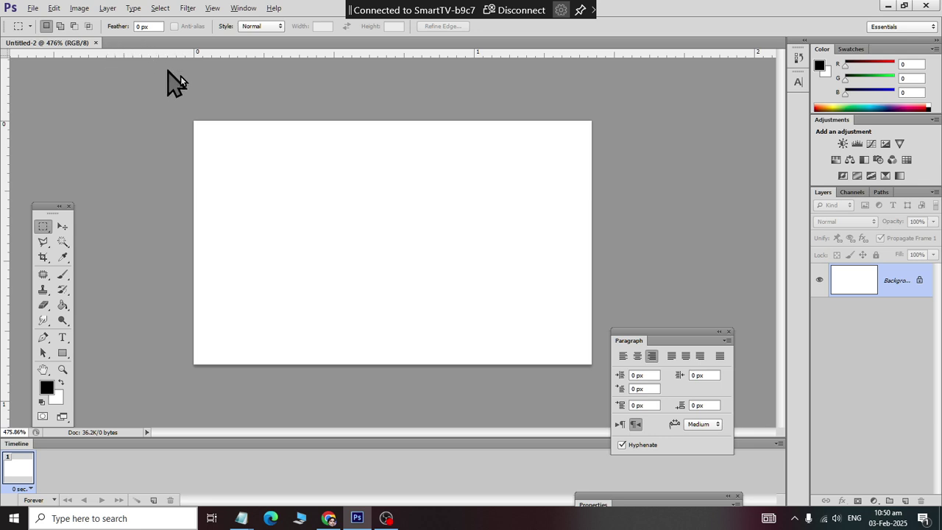
pyautogui.hotkey('ctrl', 'w')
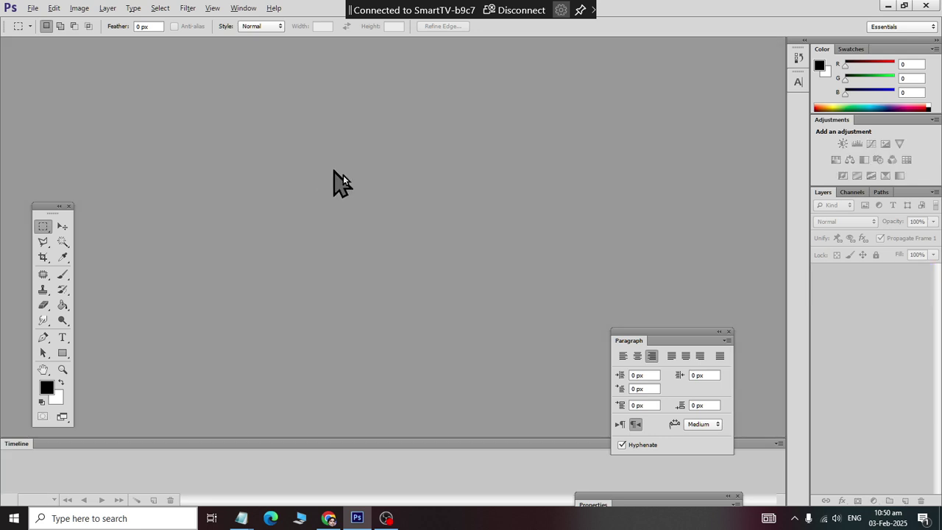
# Start a new document and set its width and height units to pixels.
pyautogui.click(28, 9)
pyautogui.click(41, 35)
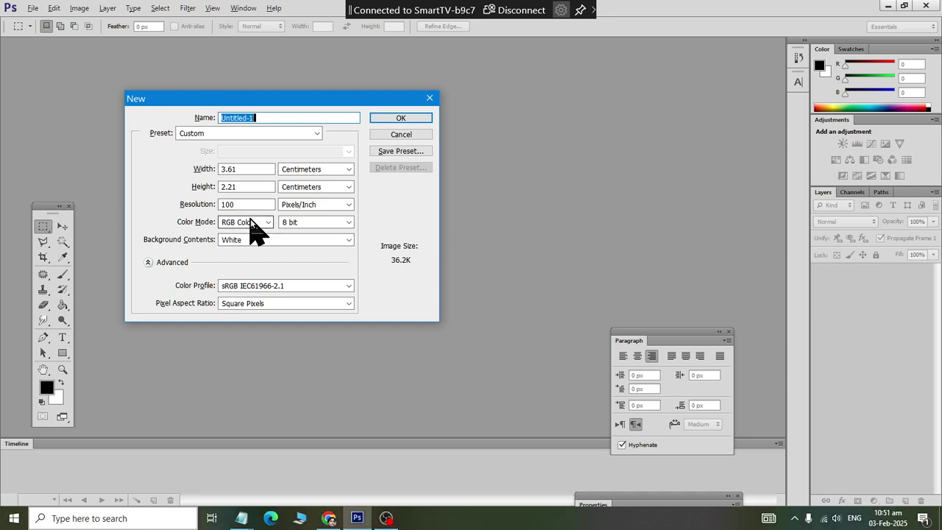
pyautogui.click(308, 171)
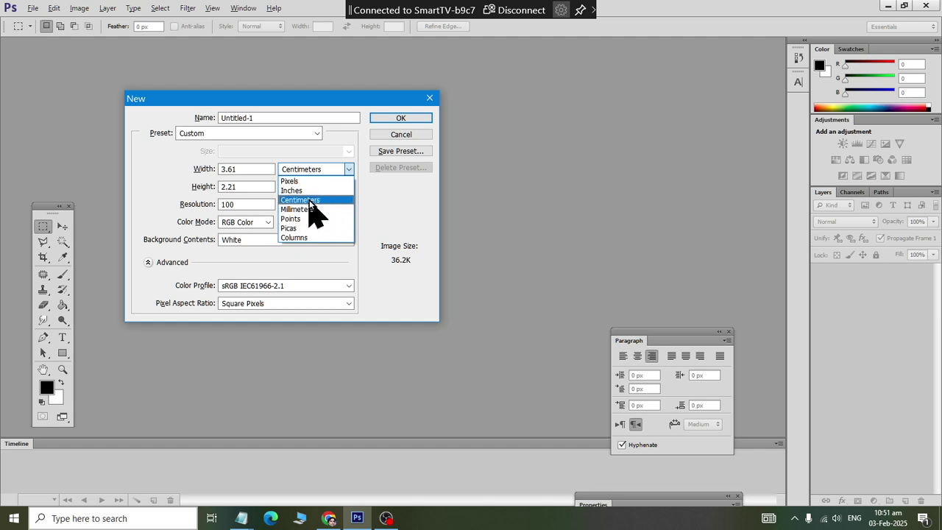
pyautogui.click(311, 183)
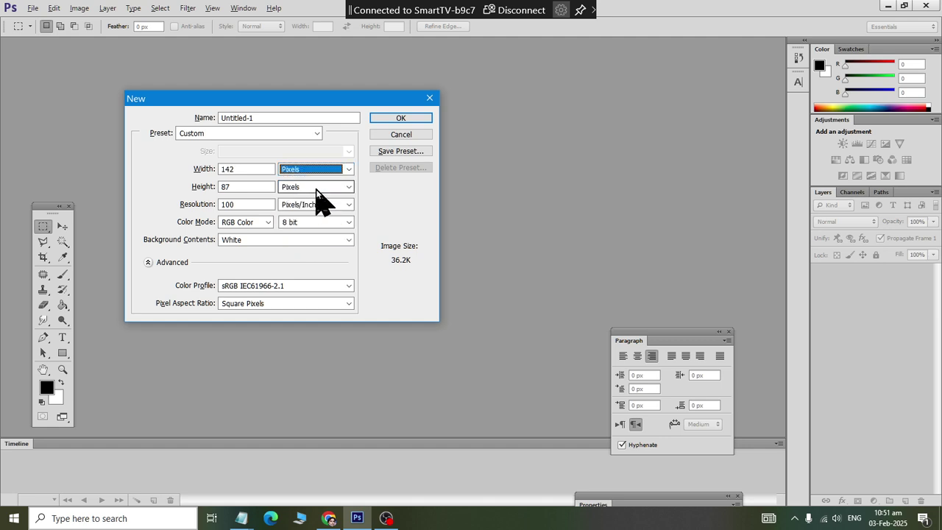
# Switch to Notepad and add the dimensions "400 x 600" to the note, leaving one blank line below the centimeter dimensions.
pyautogui.hotkey('alt', 'Tab')
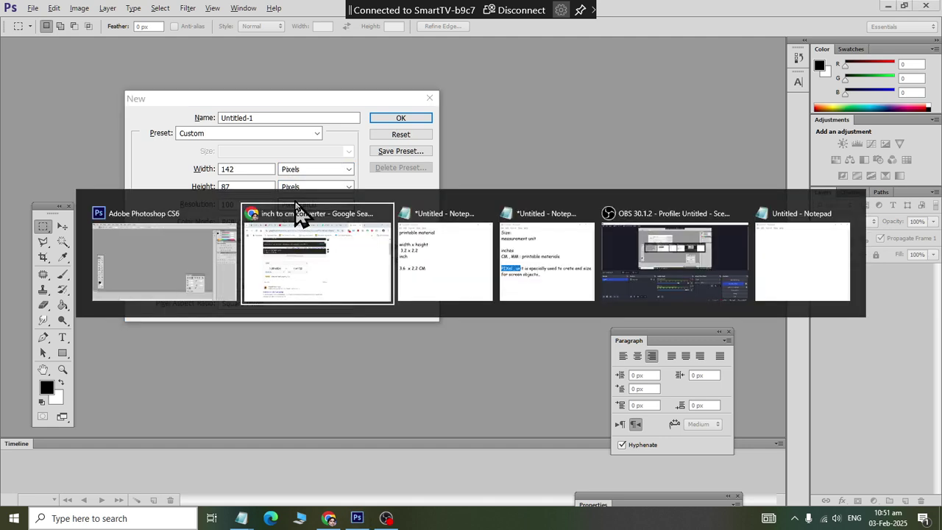
pyautogui.hotkey('alt', 'Tab')
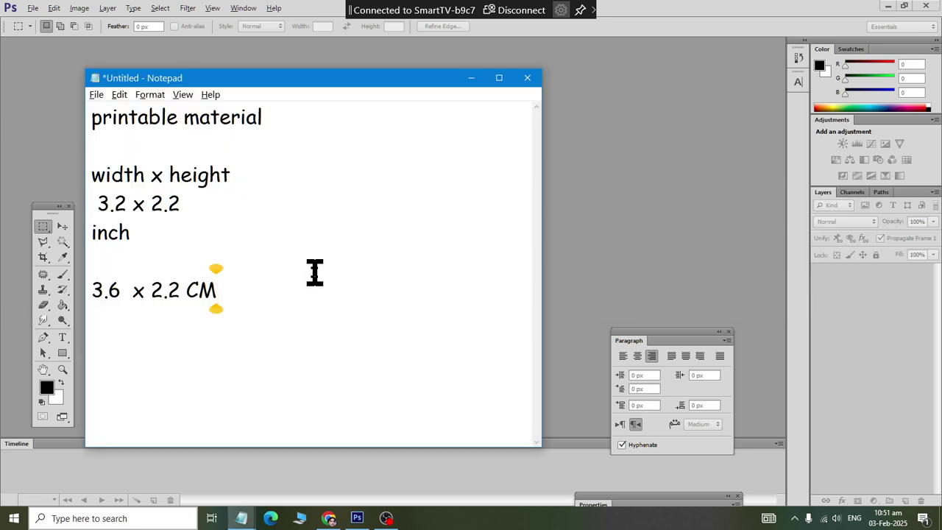
pyautogui.press('Return')
pyautogui.press('Return')
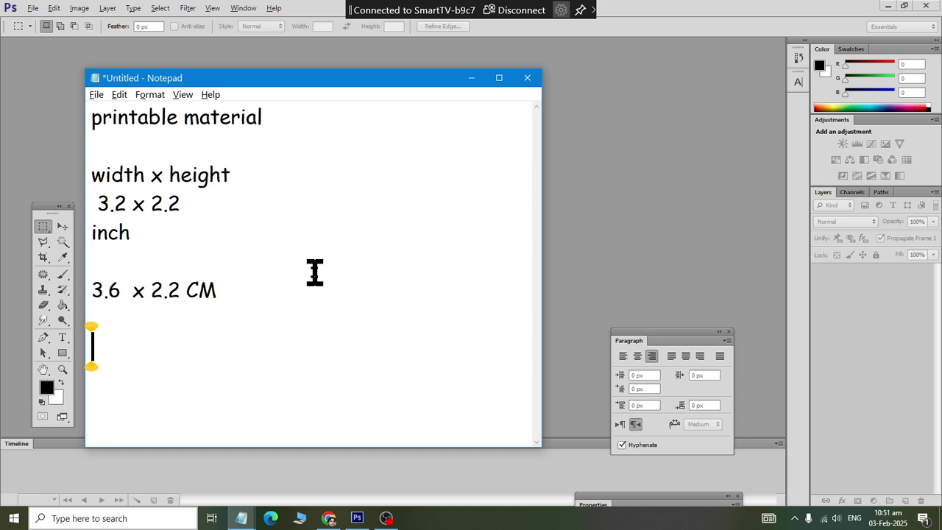
pyautogui.write('200')
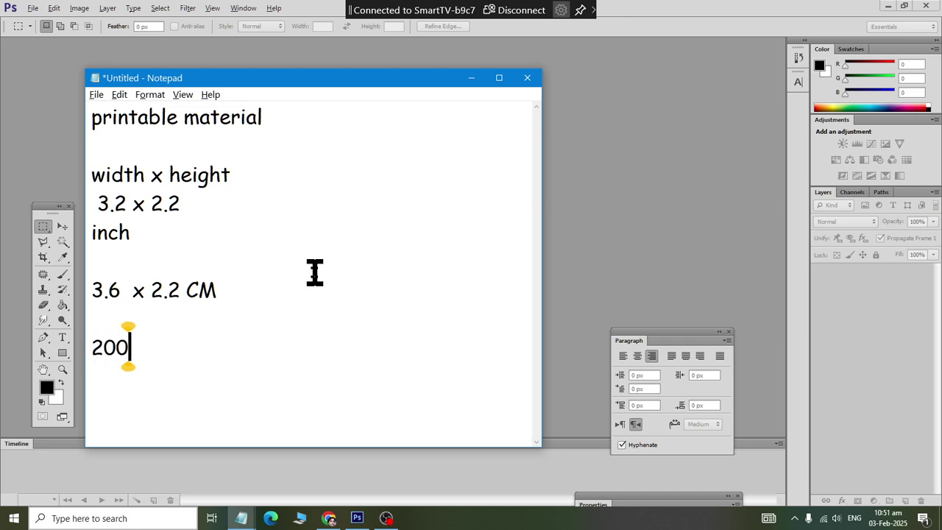
pyautogui.press('BackSpace')
pyautogui.press('BackSpace')
pyautogui.press('BackSpace')
pyautogui.write('400 x 600')
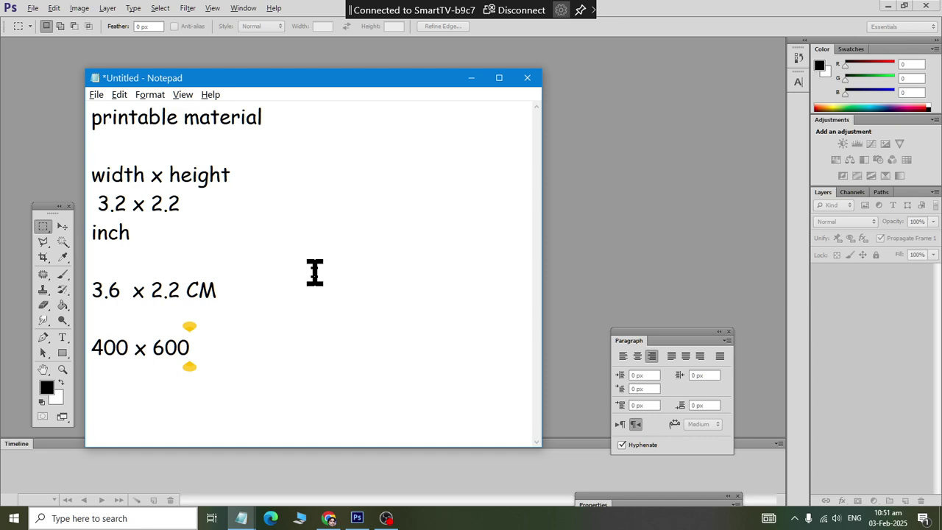
# Return to Photoshop and create the new document 400 pixels wide and 600 pixels high.
pyautogui.hotkey('alt', 'Tab')
pyautogui.hotkey('alt', 'Tab')
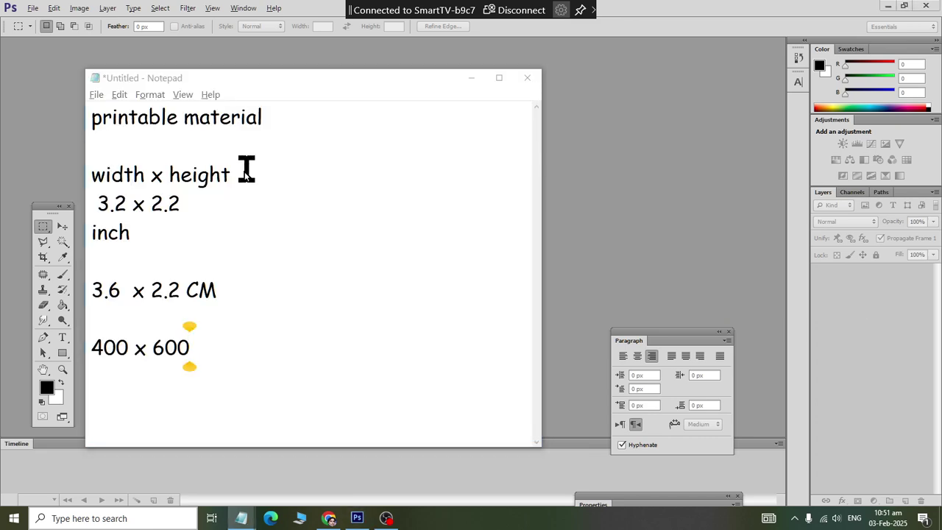
pyautogui.hotkey('alt', 'Tab')
pyautogui.doubleClick(252, 169)
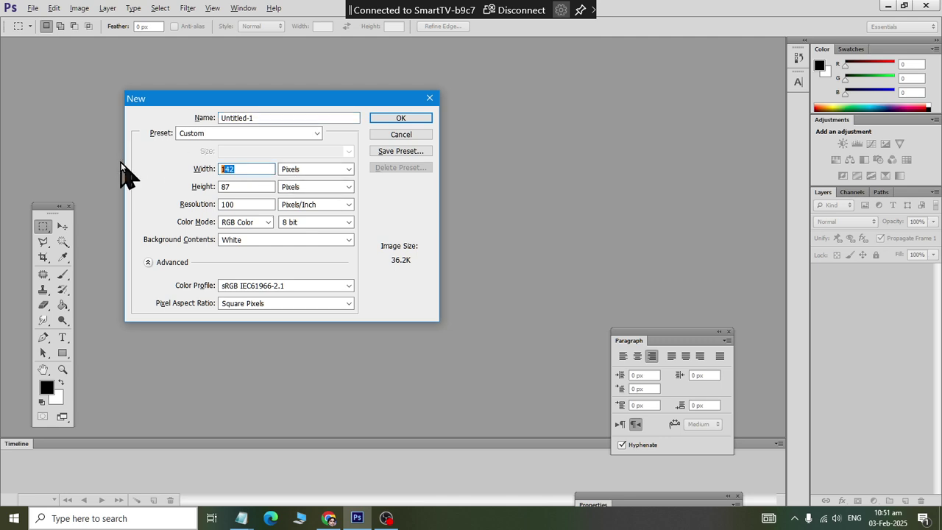
pyautogui.write('400')
pyautogui.press('Tab')
pyautogui.press('Tab')
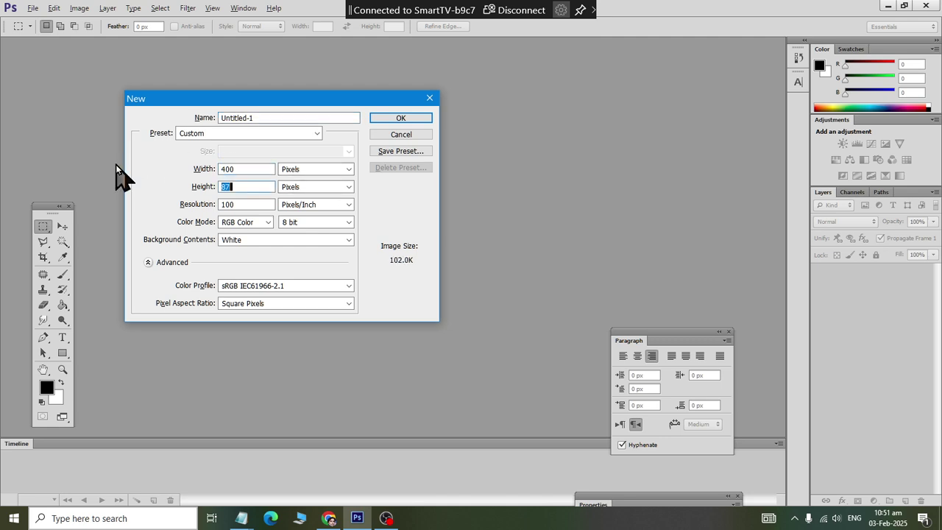
pyautogui.write('600')
pyautogui.press('Tab')
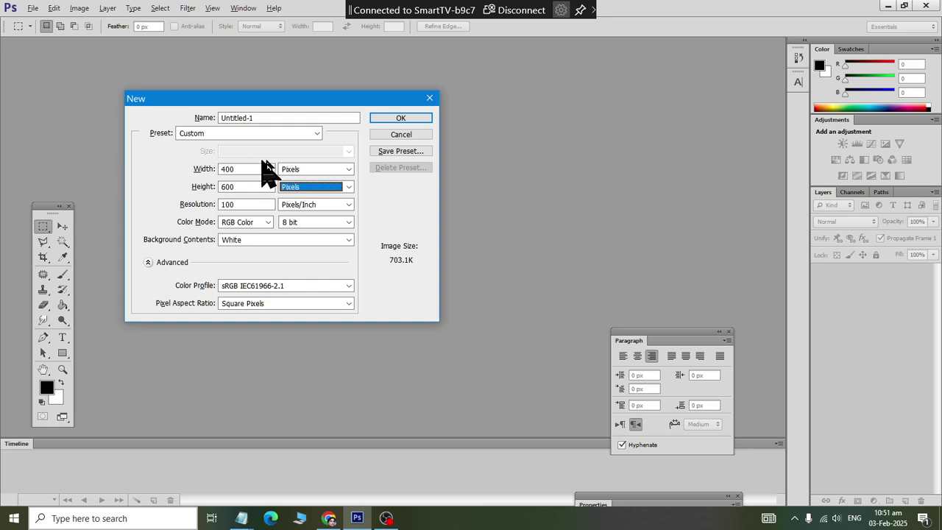
pyautogui.click(427, 119)
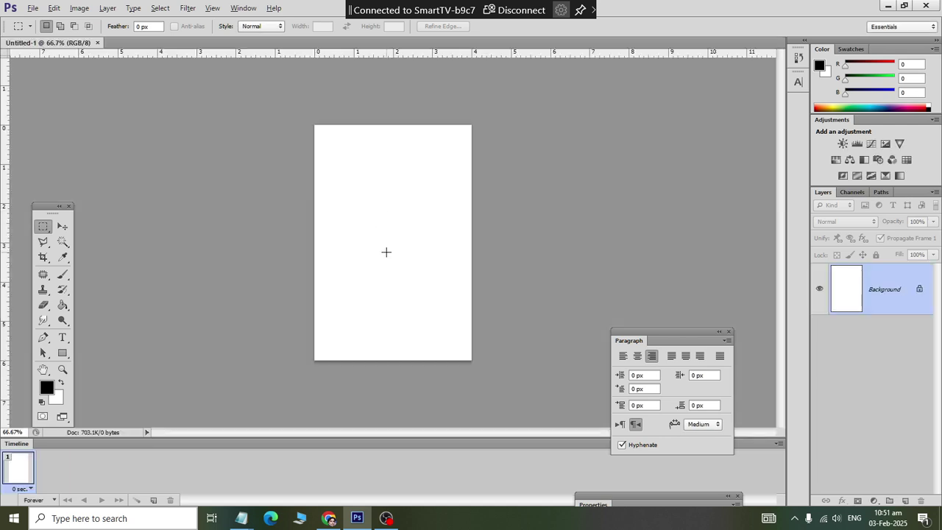
# Start a new document and set its width and height units to inches.
pyautogui.hotkey('ctrl', 'n')
pyautogui.click(320, 169)
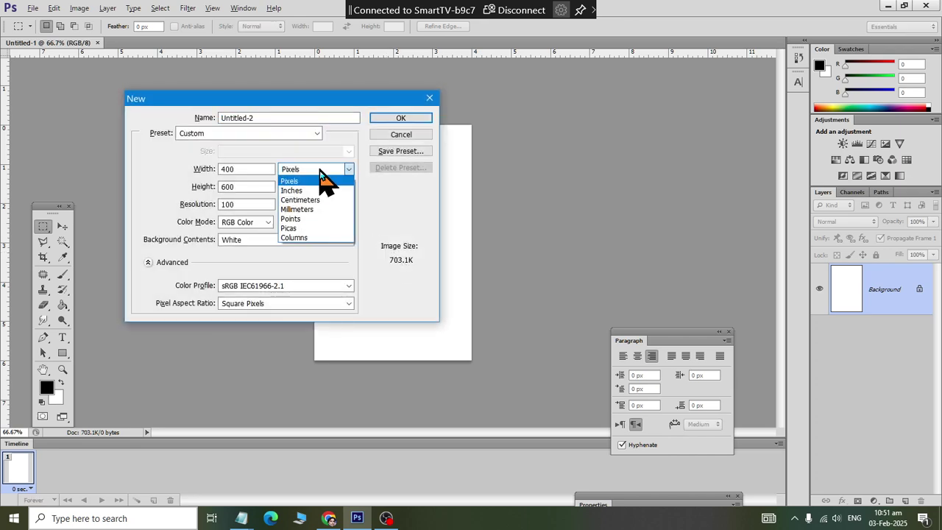
pyautogui.click(316, 190)
pyautogui.click(317, 187)
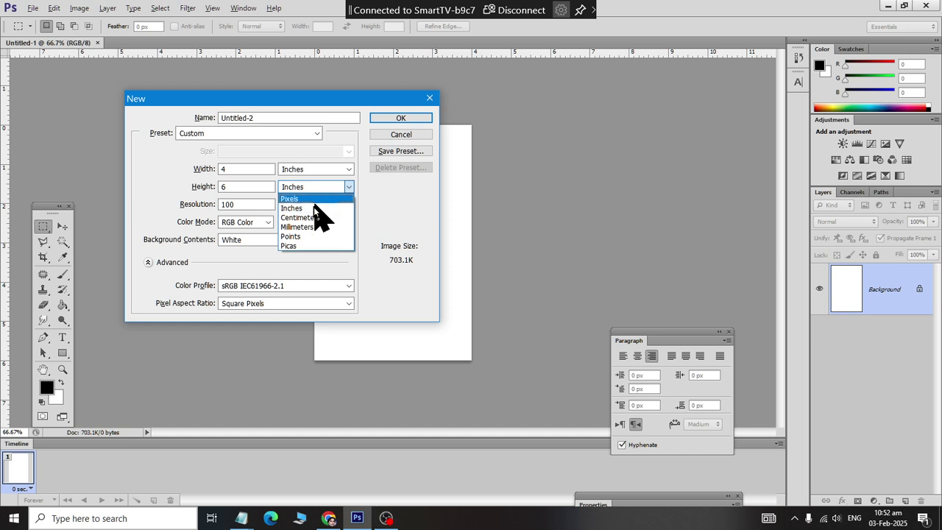
pyautogui.click(315, 209)
pyautogui.click(245, 187)
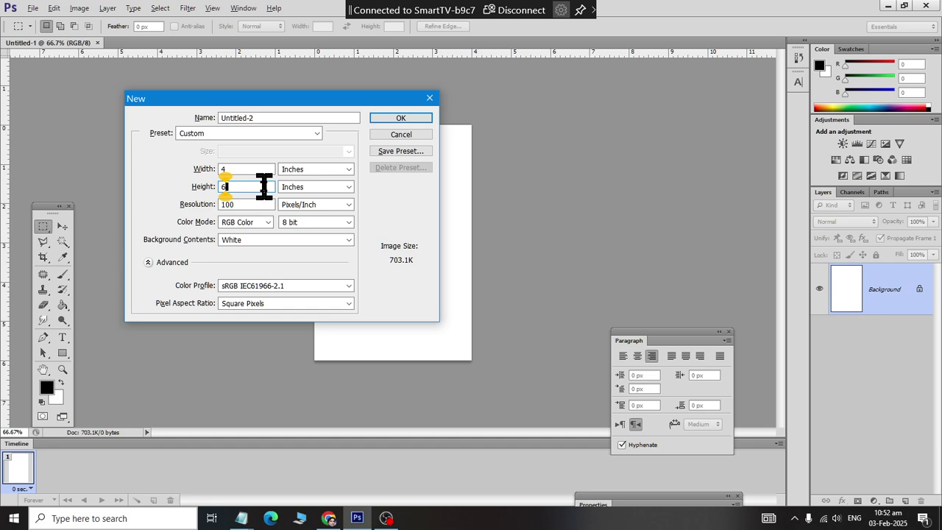
# Set the new document's resolution to 200 pixels/inch.
pyautogui.click(232, 204)
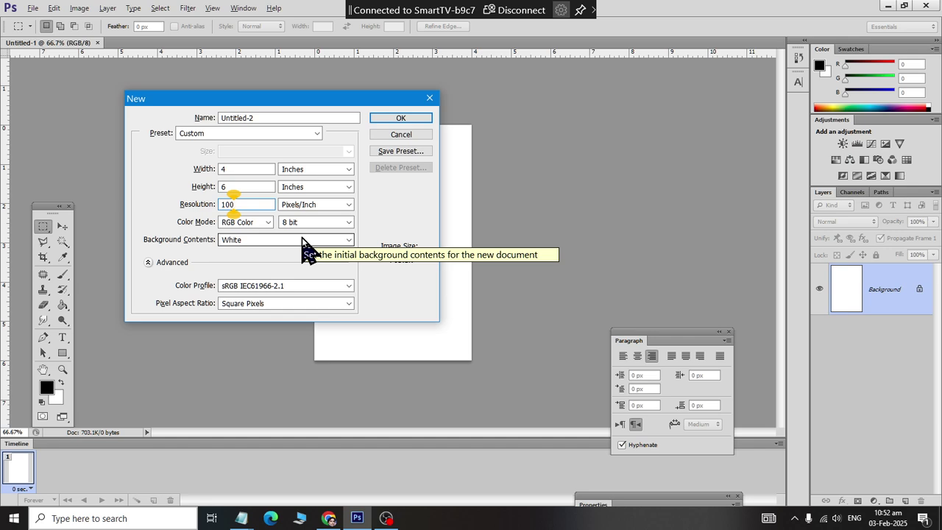
pyautogui.press('BackSpace')
pyautogui.press('BackSpace')
pyautogui.press('BackSpace')
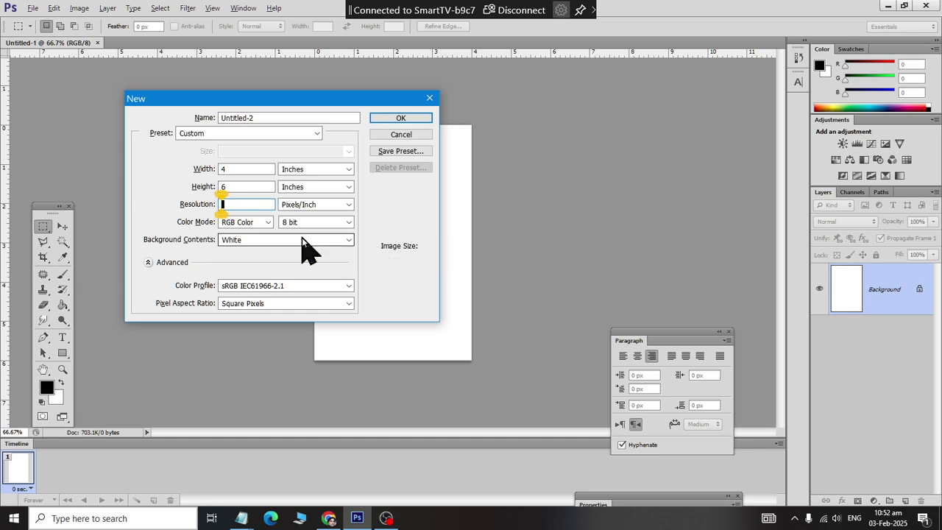
pyautogui.write('200')
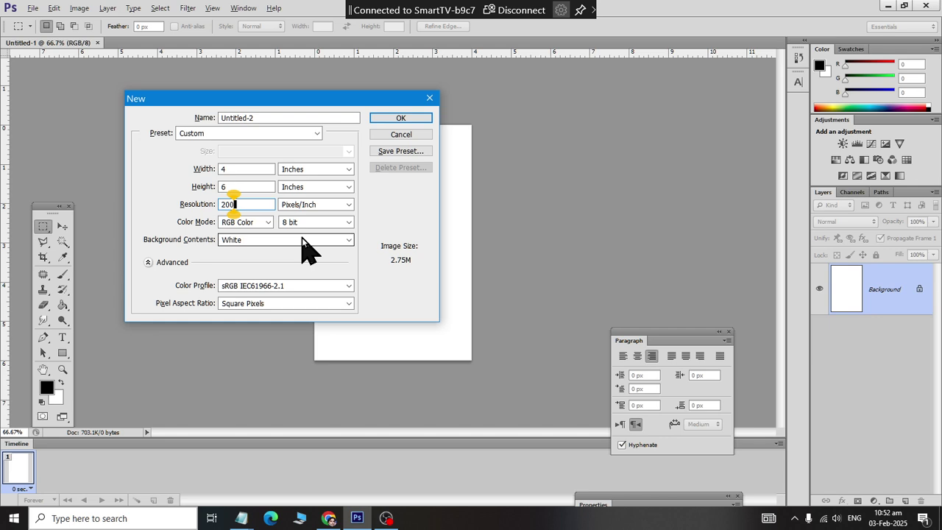
# Switch the new document's width and height units to pixels to compare the dimensions at this resolution.
pyautogui.click(298, 168)
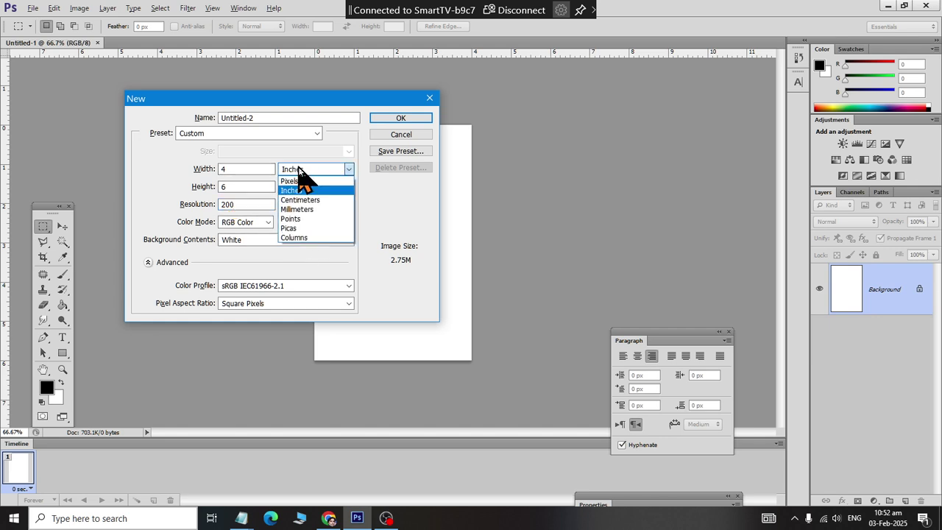
pyautogui.click(301, 179)
pyautogui.click(298, 168)
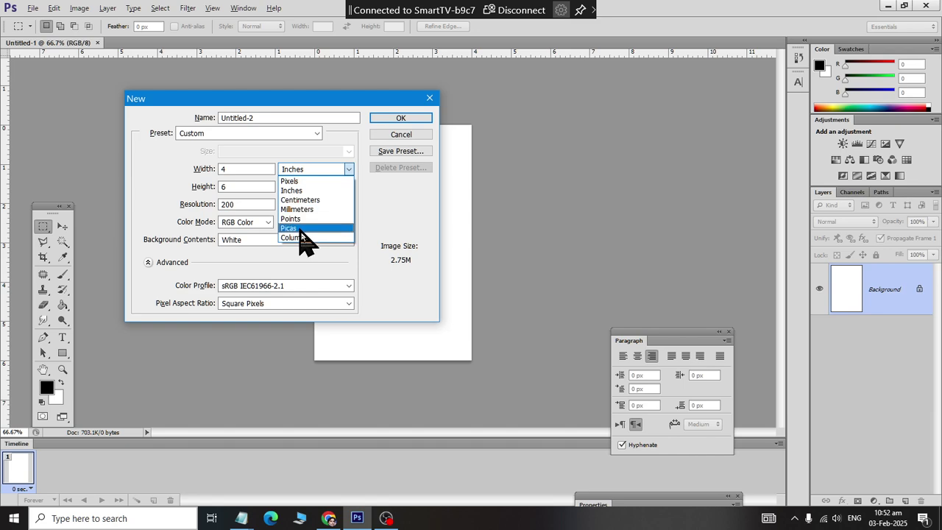
pyautogui.click(329, 176)
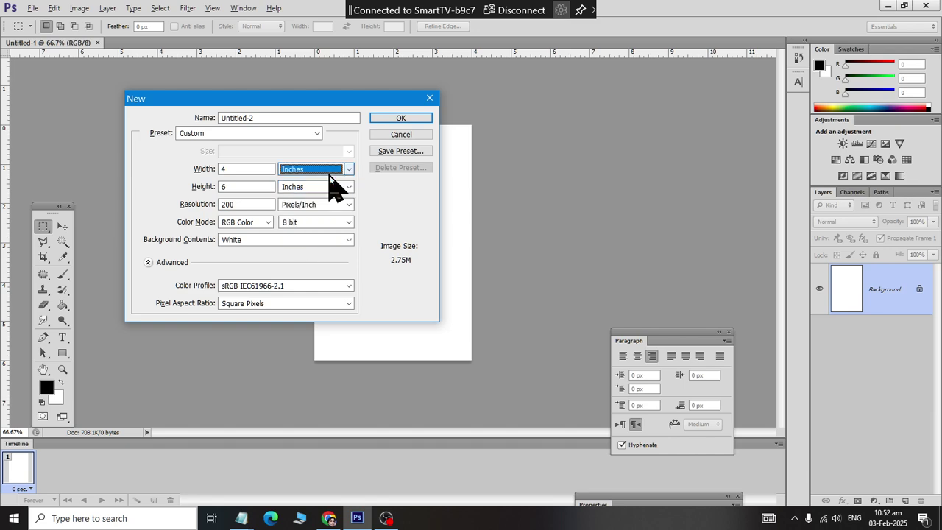
pyautogui.click(322, 169)
pyautogui.click(321, 184)
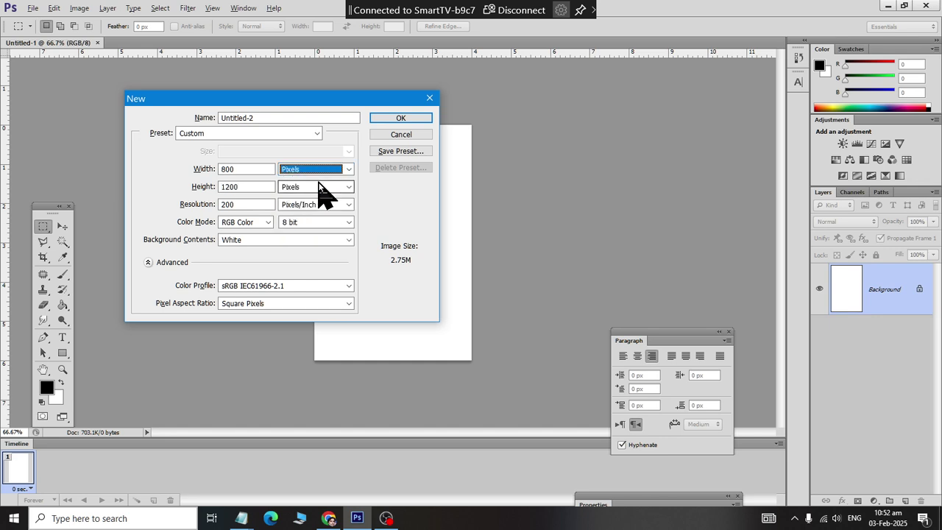
# Return the width and height units to inches and set the resolution to 100 pixels/inch.
pyautogui.click(319, 173)
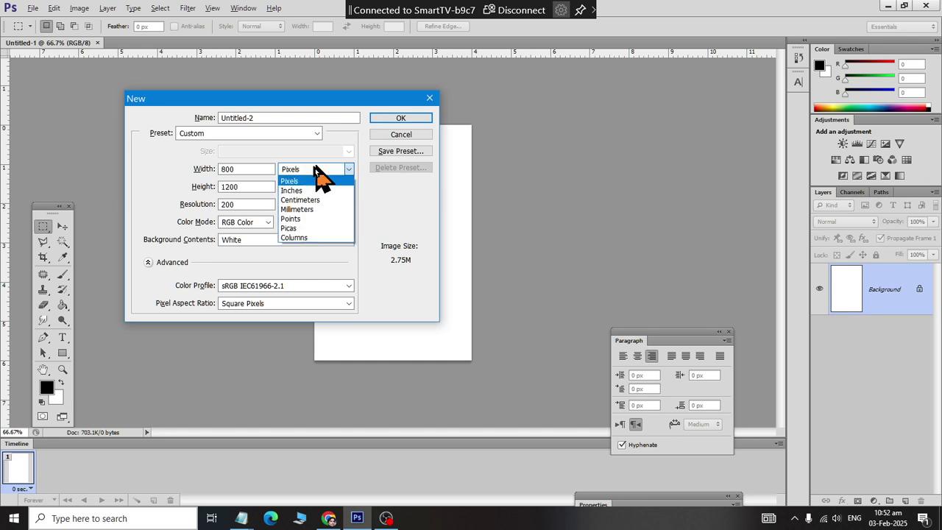
pyautogui.click(311, 188)
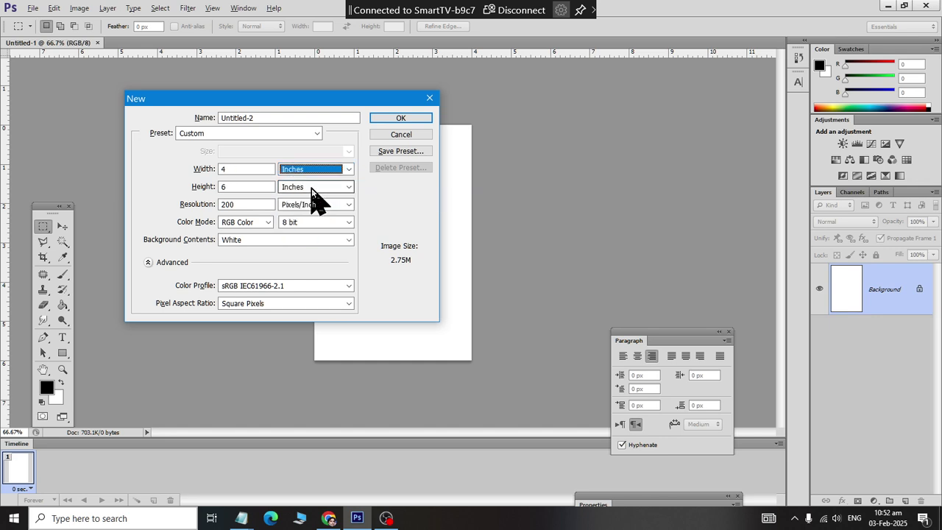
pyautogui.click(246, 205)
pyautogui.write('100')
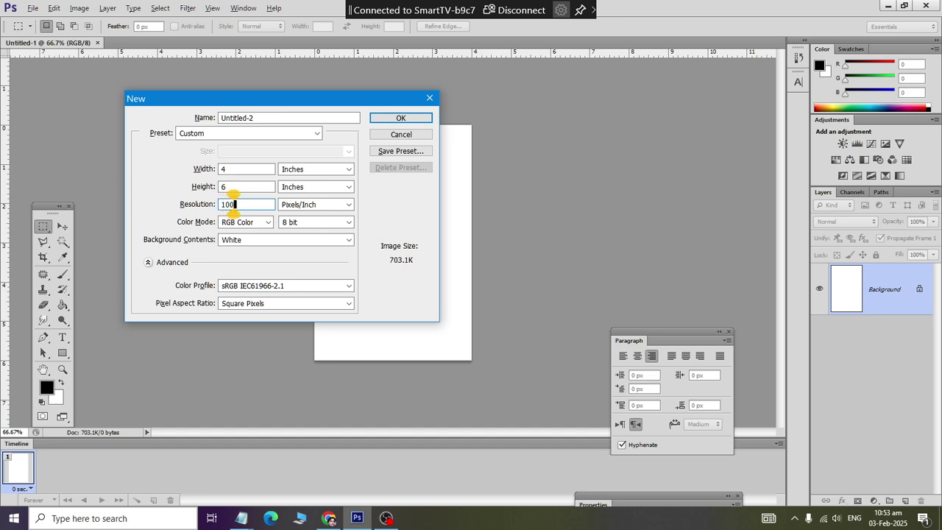
pyautogui.click(252, 169)
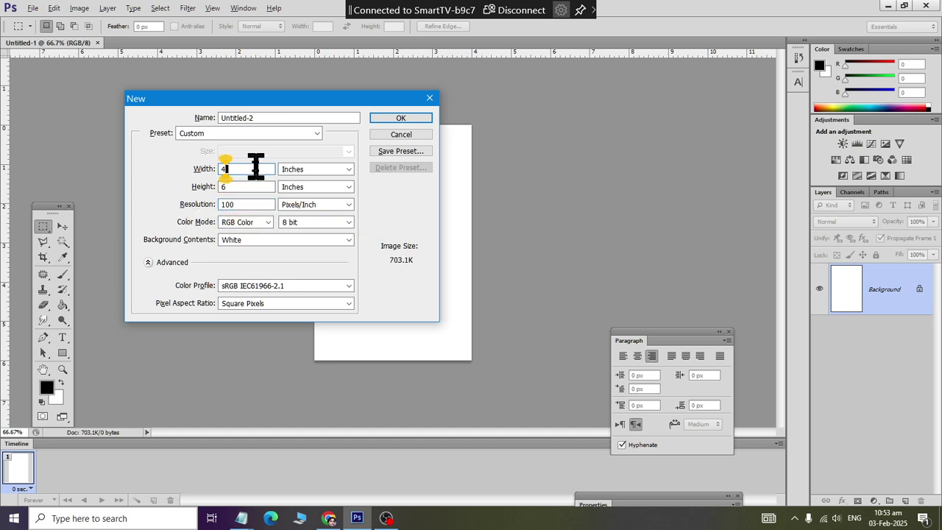
pyautogui.click(253, 204)
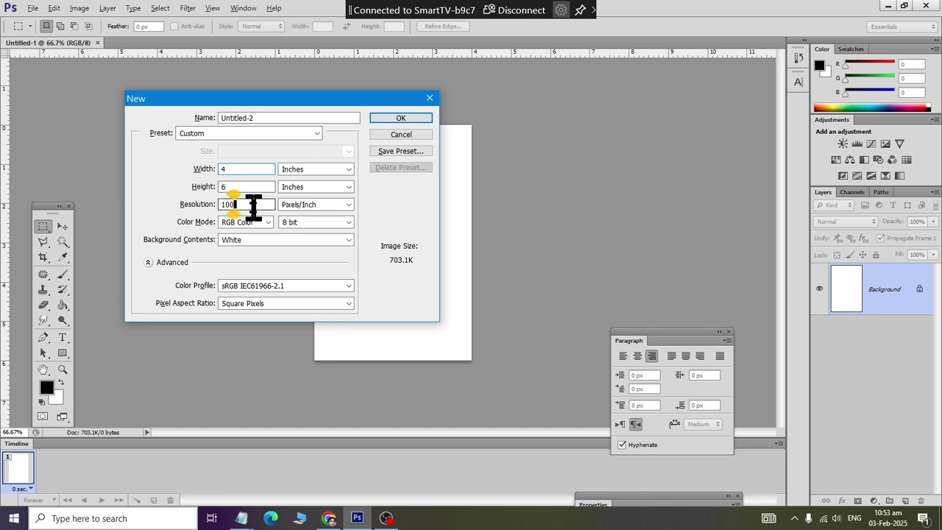
# Try resolutions of 200 and 400 pixels/inch for the 4 x 6 inch document, ending with 1000 pixels/inch.
pyautogui.click(246, 205)
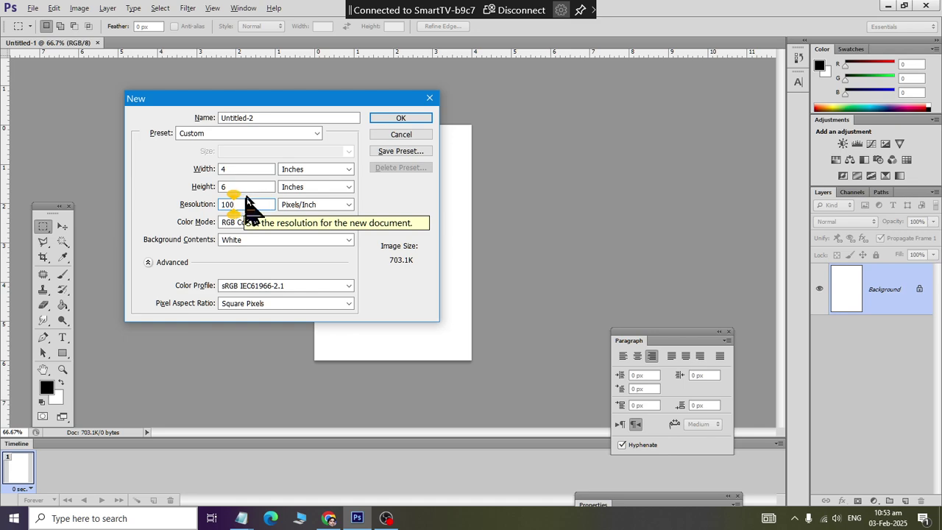
pyautogui.doubleClick(243, 204)
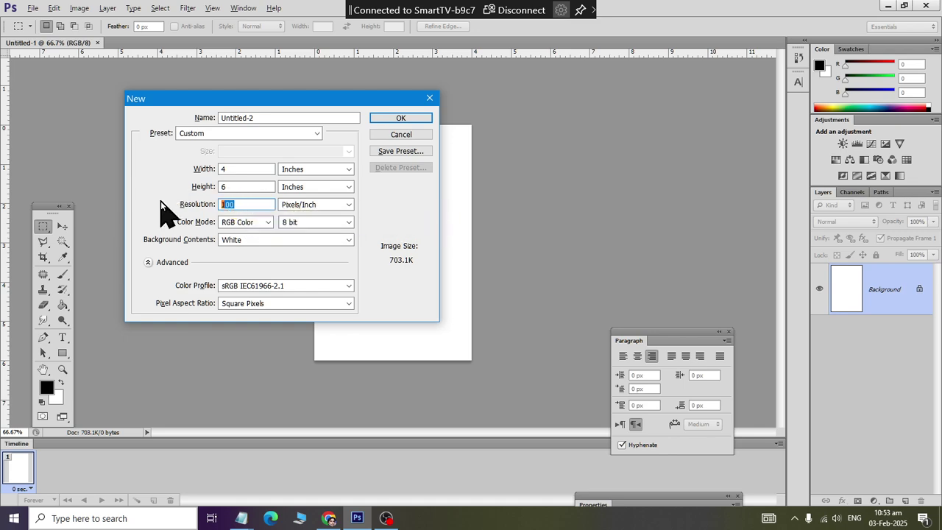
pyautogui.write('200')
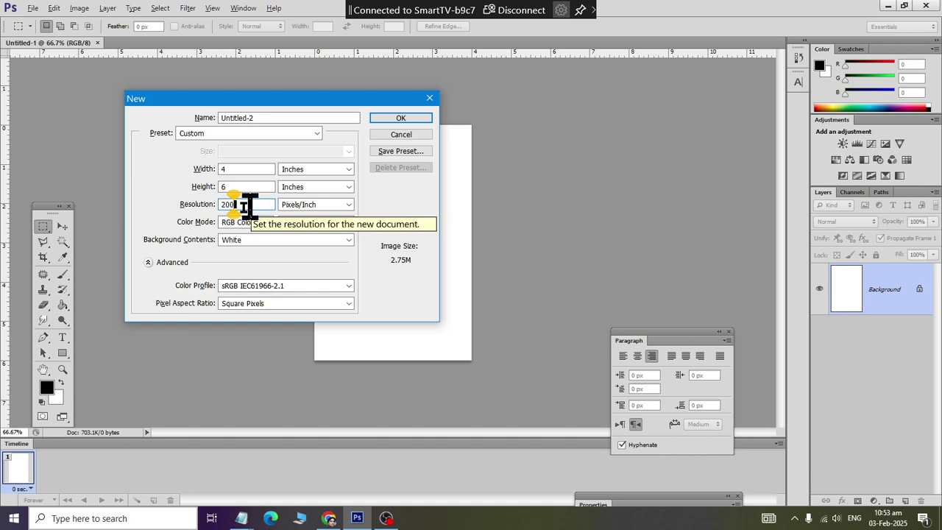
pyautogui.doubleClick(248, 204)
pyautogui.write('400')
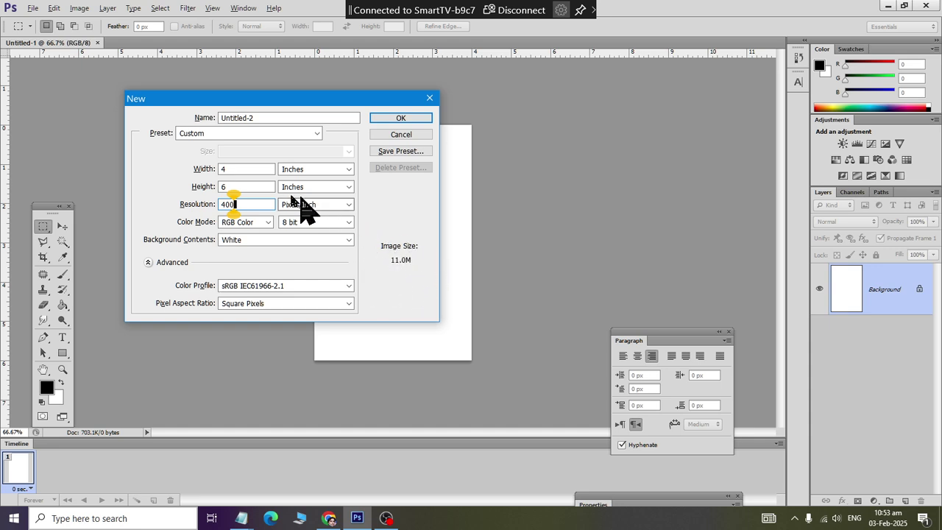
pyautogui.doubleClick(243, 205)
pyautogui.write('100')
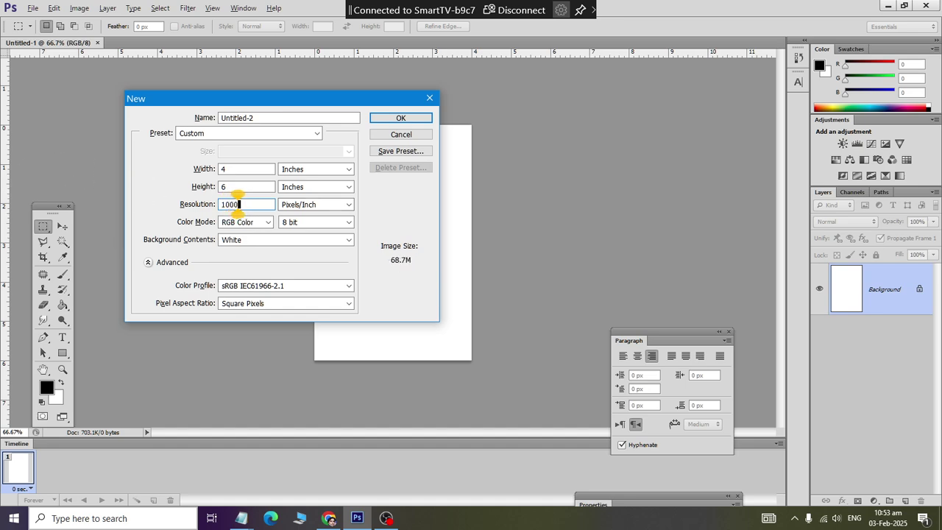